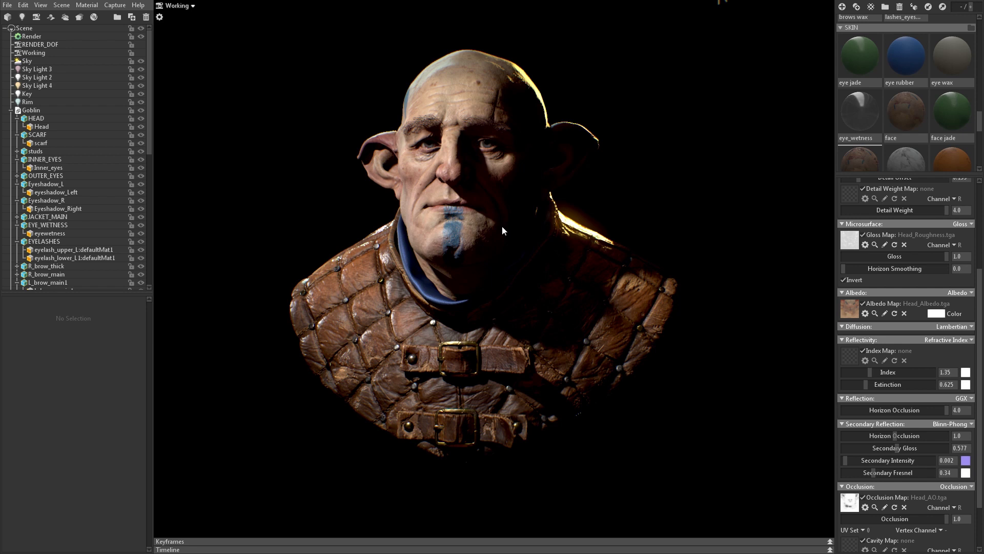
- Switch the face skin's diffusion to Subsurface Scatter, leaving Scatter Depth at 1.0 mm
click(971, 326)
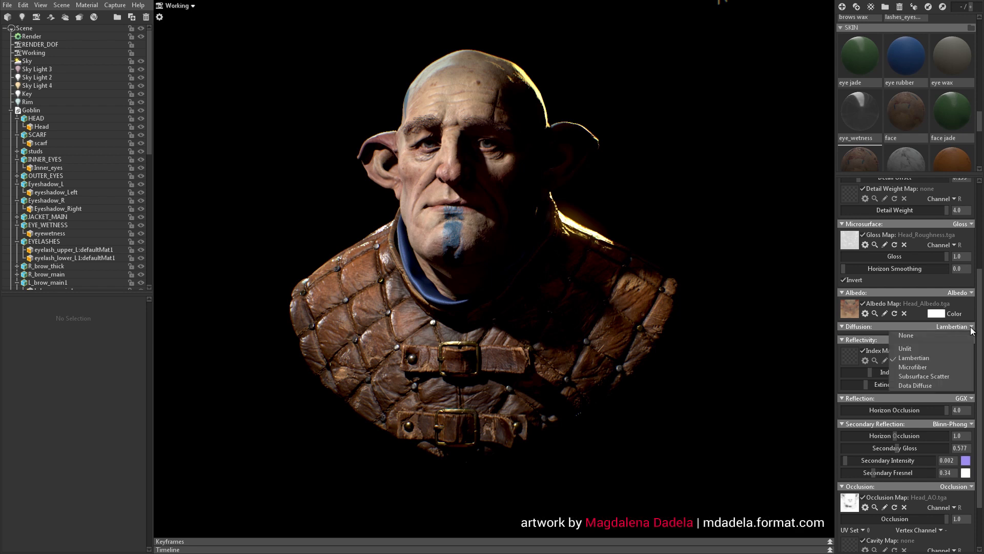
click(948, 377)
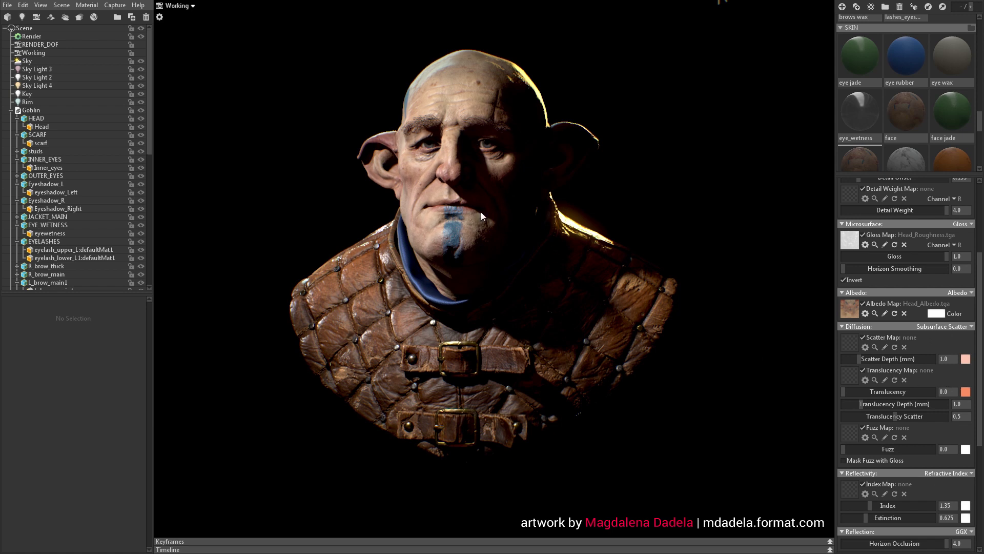
mouse_move(856, 358)
mouse_down()
mouse_move(926, 359)
mouse_move(873, 359)
mouse_up()
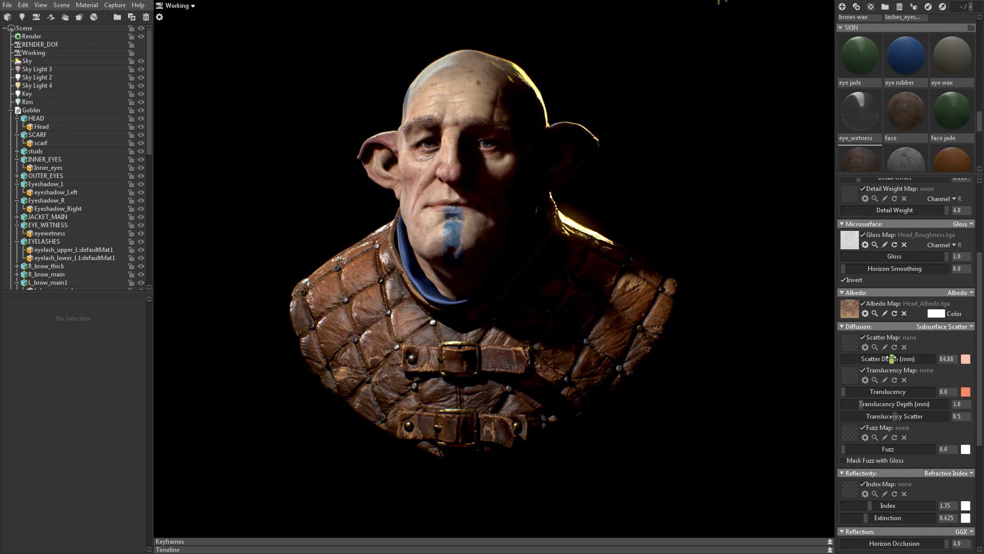
key(ctrl+z)
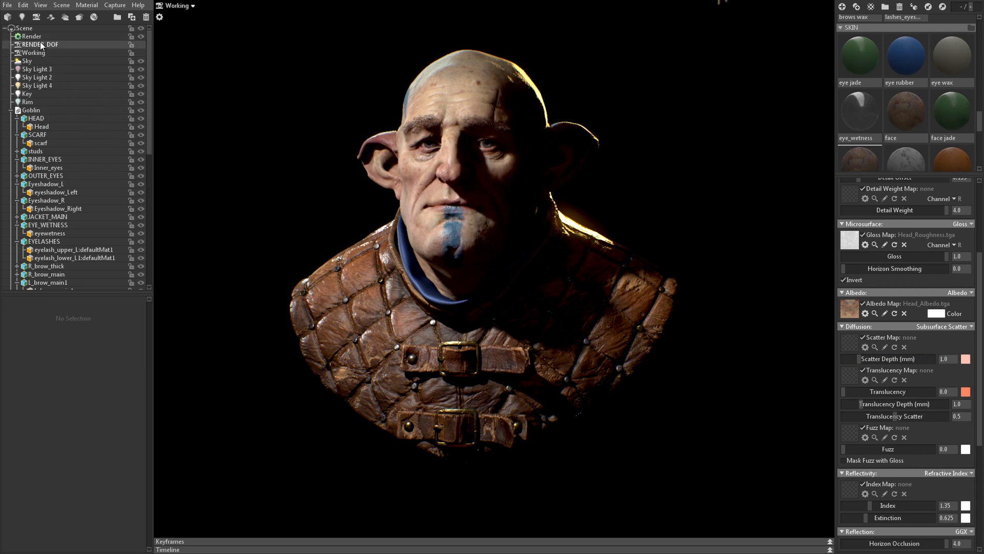
- Select the Scene and try Millimeters as imported units, inspecting the oversized scale reference
click(32, 28)
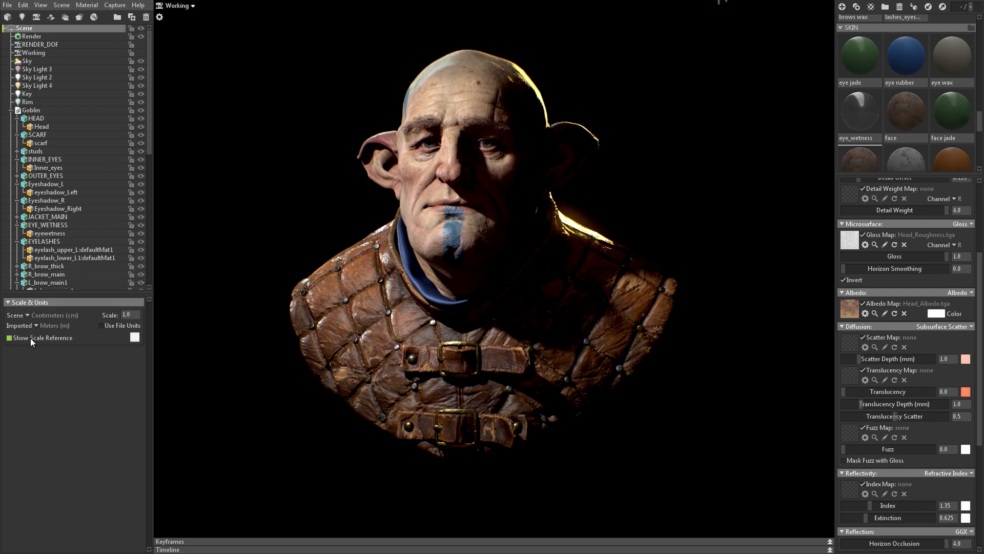
drag(349, 433, 447, 63)
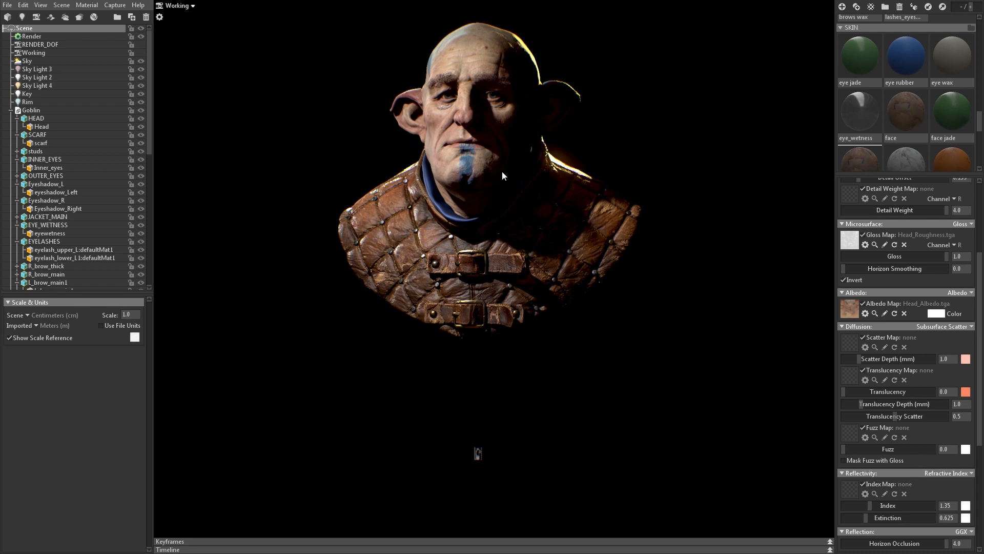
click(36, 326)
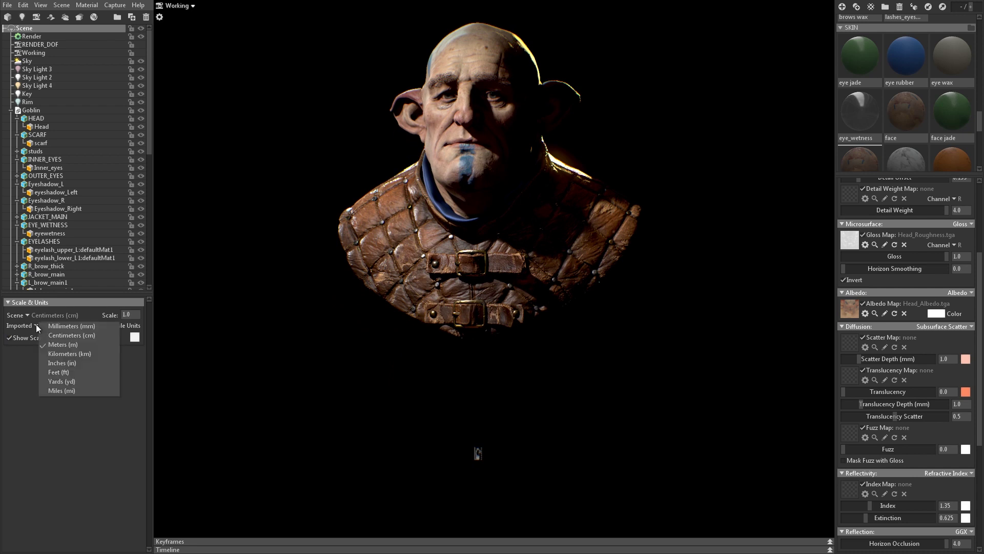
click(60, 328)
drag(556, 395, 476, 305)
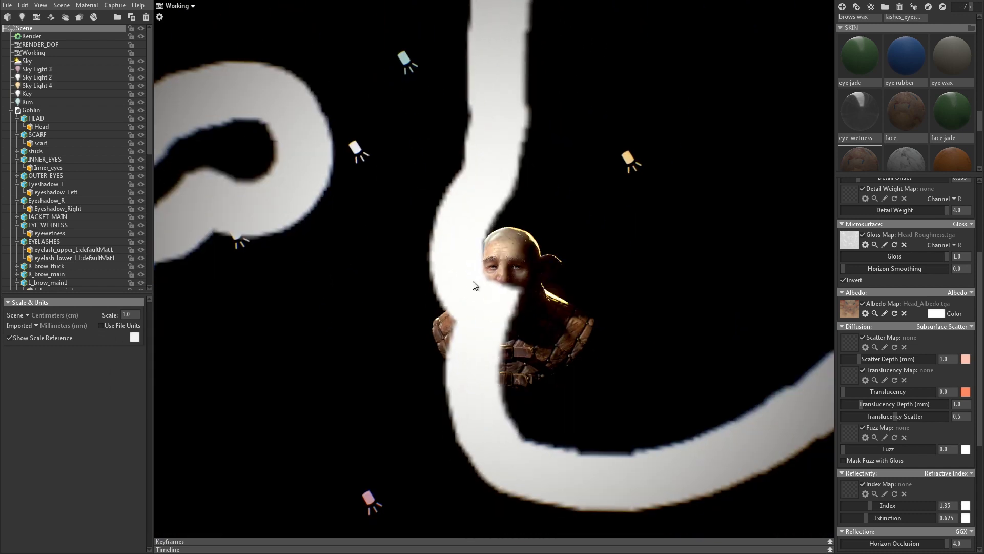
click(45, 337)
- Set imported units to Centimeters, checking the size against the scale reference before hiding it
key(f)
mouse_move(859, 359)
mouse_down()
mouse_move(870, 358)
mouse_move(859, 358)
mouse_up()
click(50, 337)
click(36, 325)
click(49, 335)
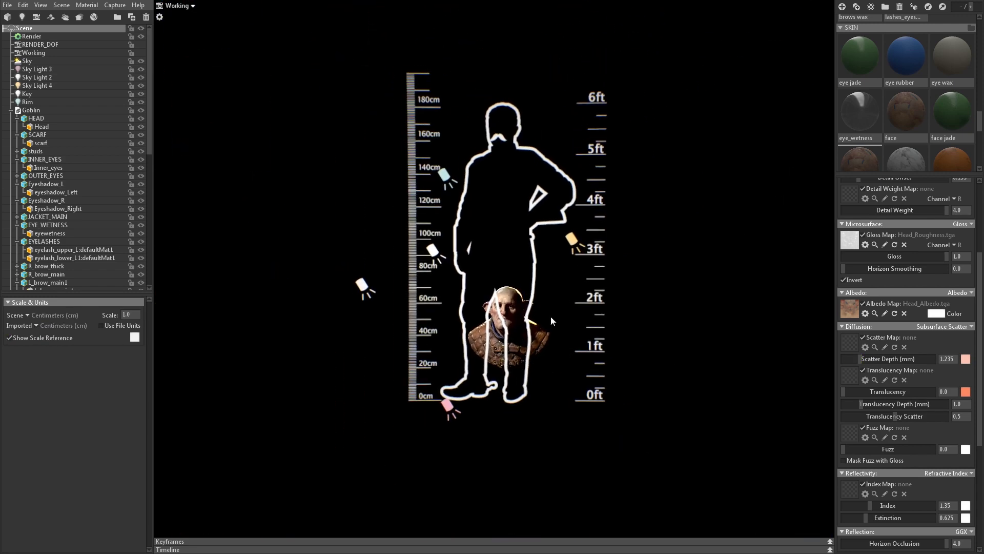
click(36, 341)
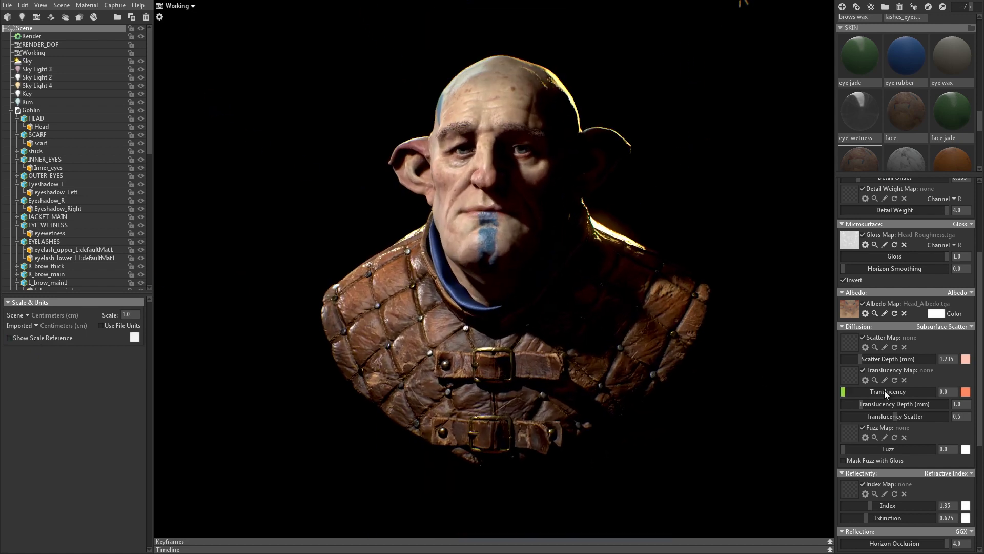
- Tint the subsurface scatter a strong orange-red and open the Head_Scatter.psd scatter map in Photoshop
mouse_move(859, 359)
mouse_down()
mouse_move(876, 358)
mouse_move(864, 361)
mouse_up()
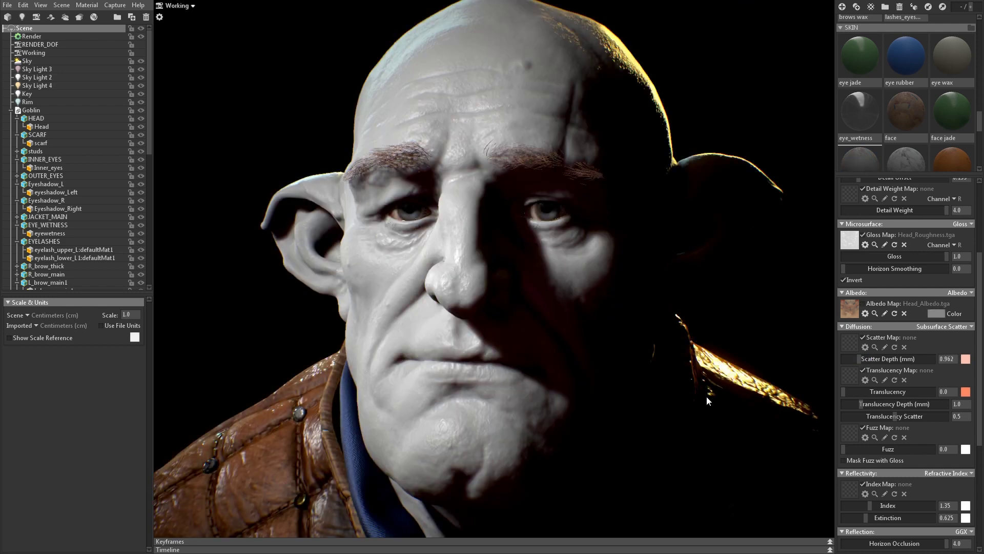
mouse_move(864, 361)
mouse_down()
mouse_move(855, 359)
mouse_move(863, 360)
mouse_up()
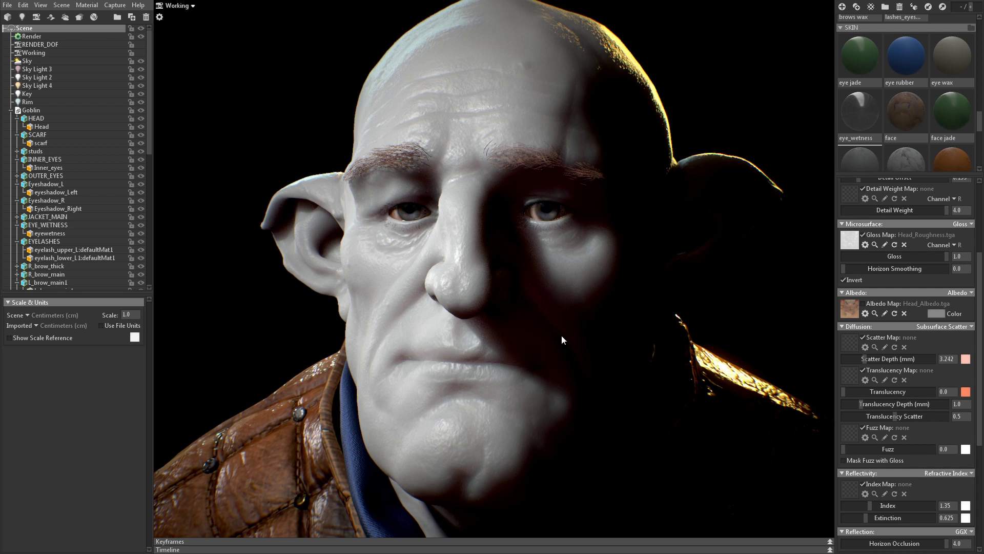
click(966, 359)
click(249, 420)
drag(263, 420, 276, 419)
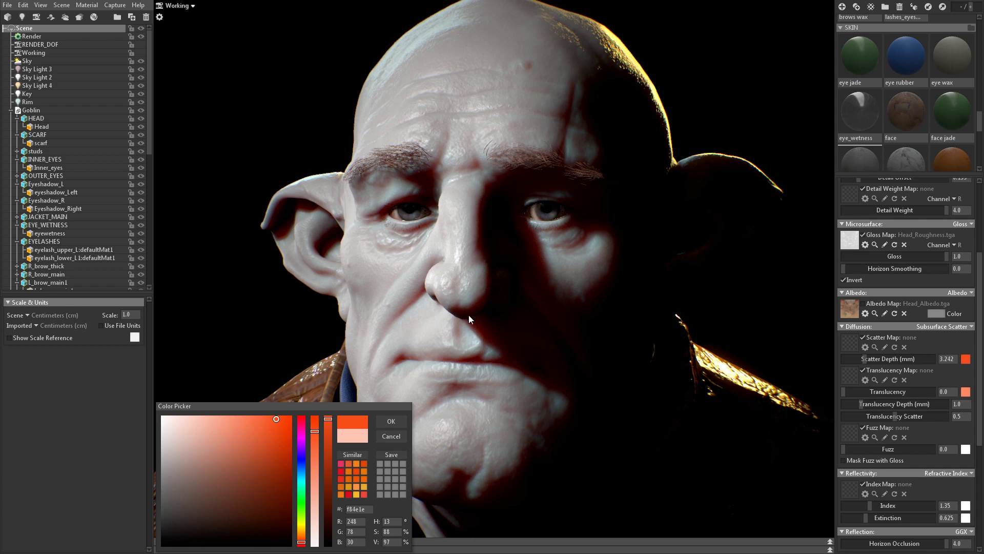
drag(302, 528, 303, 421)
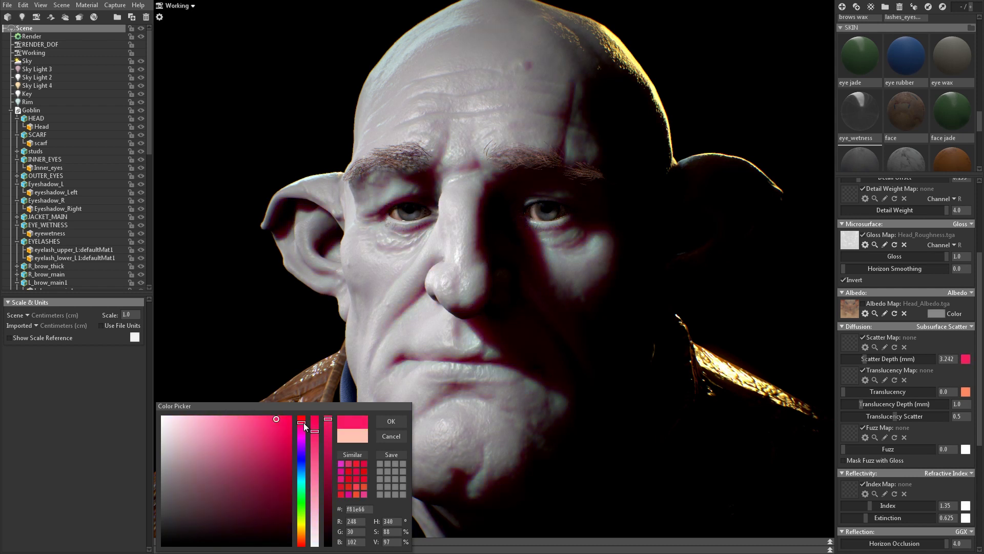
click(346, 437)
mouse_move(200, 416)
mouse_down()
mouse_move(281, 421)
mouse_move(272, 435)
mouse_move(260, 425)
mouse_up()
click(386, 422)
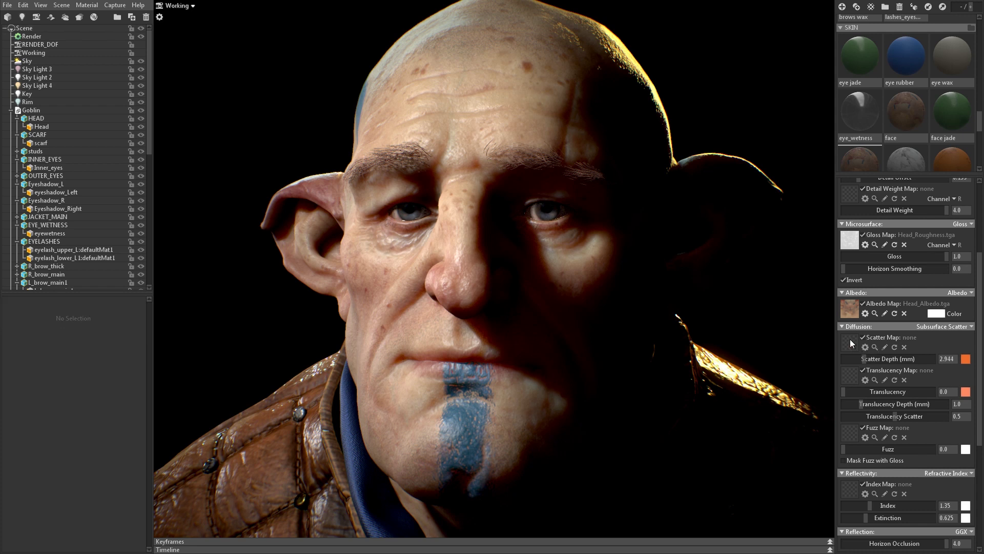
click(885, 348)
- Zoom to 66.7% and pan across the Head_Scatter.psd map in Photoshop
key(ctrl+plus)
drag(510, 257, 505, 309)
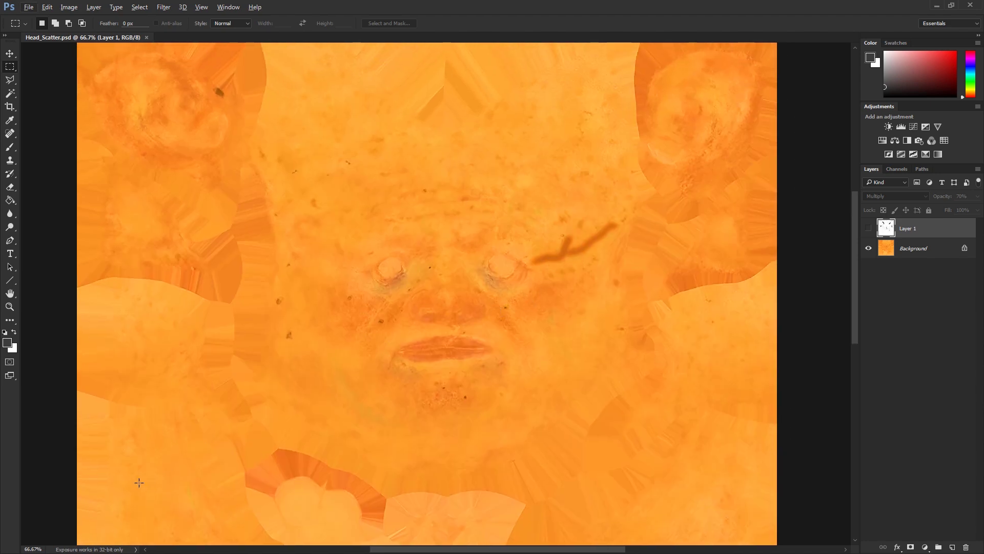
key(alt+Tab)
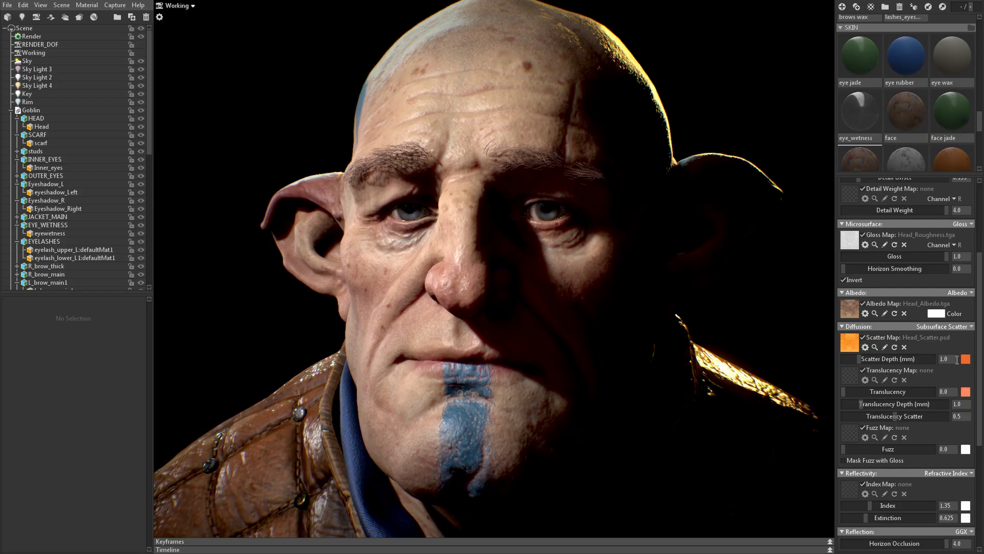
- Set the skin's scatter colour to white, with Scatter Depth at 2.411 mm
click(971, 363)
drag(190, 429, 131, 417)
click(392, 423)
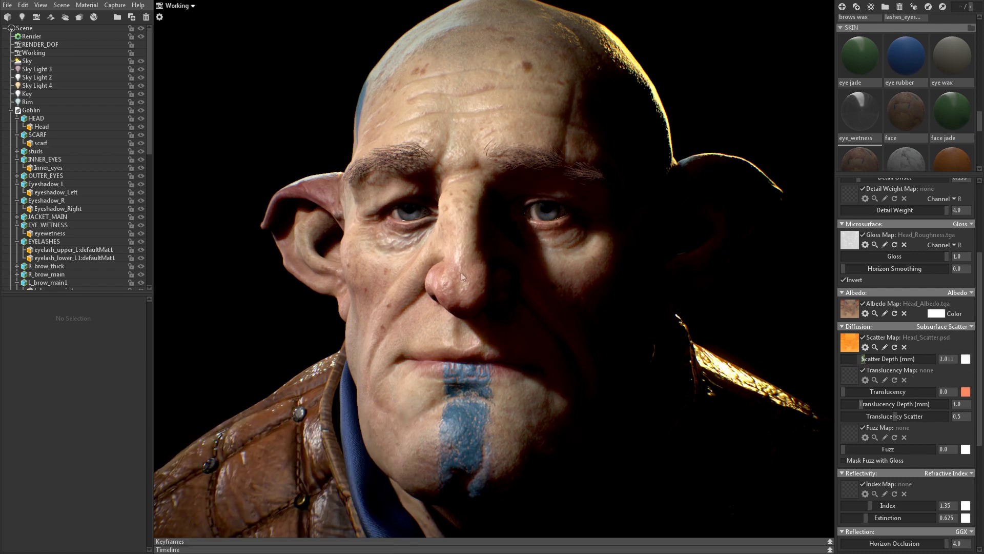
drag(447, 392, 556, 415)
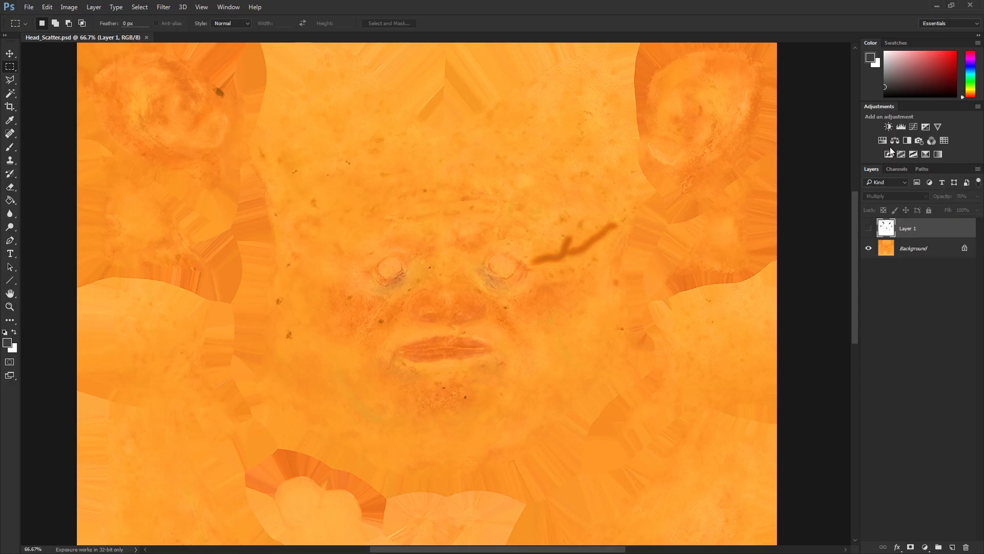
- Set the skin's Scatter Depth to 4.273 mm after testing a much higher value
click(868, 228)
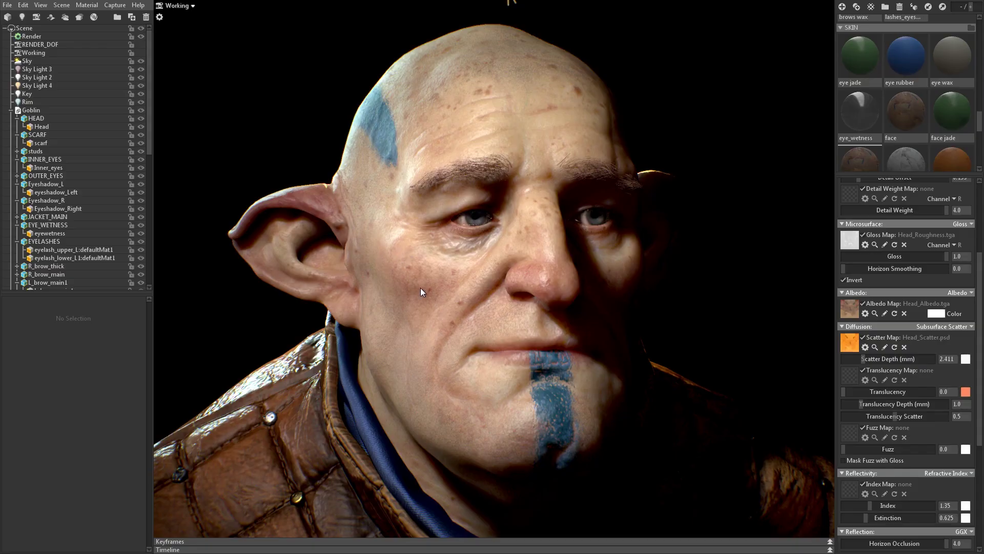
drag(420, 288, 426, 322)
mouse_move(864, 359)
mouse_down()
mouse_move(897, 359)
mouse_move(866, 359)
mouse_up()
mouse_move(407, 273)
mouse_down()
mouse_move(457, 293)
mouse_move(410, 295)
mouse_up()
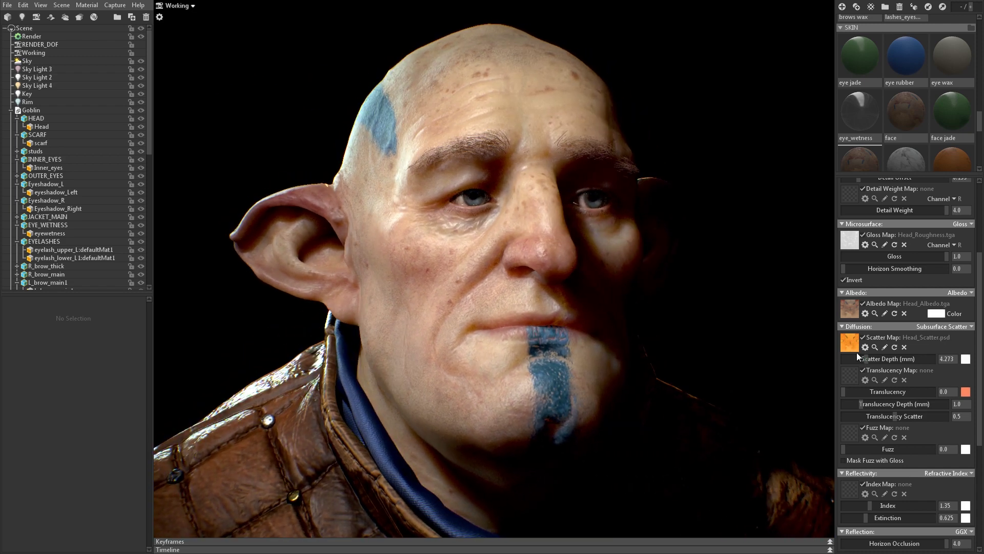
drag(641, 361, 524, 321)
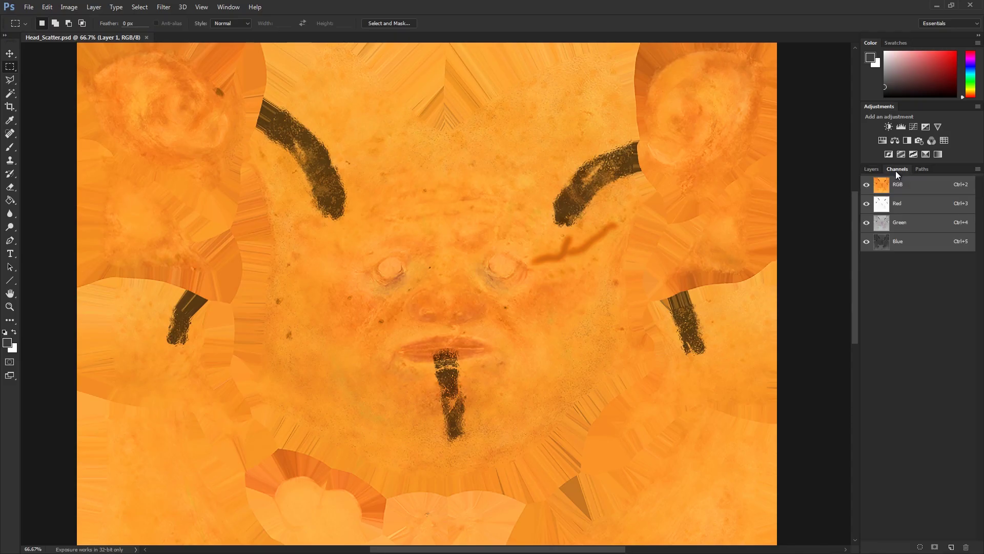
- Add an Alpha 1 channel to Head_Scatter.psd and fill it with grey using the Paint Bucket
click(952, 546)
click(8, 346)
key(Return)
key(g)
click(573, 242)
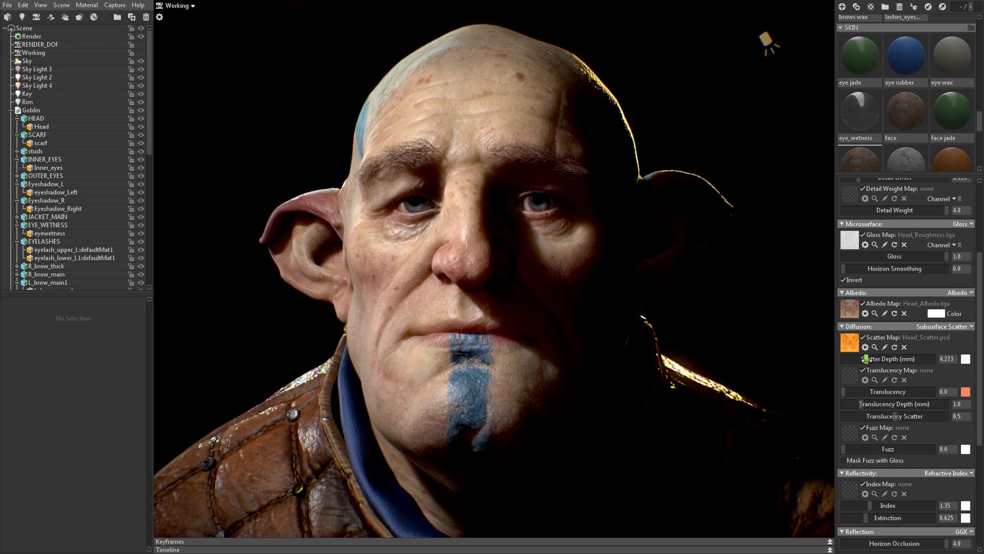
drag(866, 359, 867, 359)
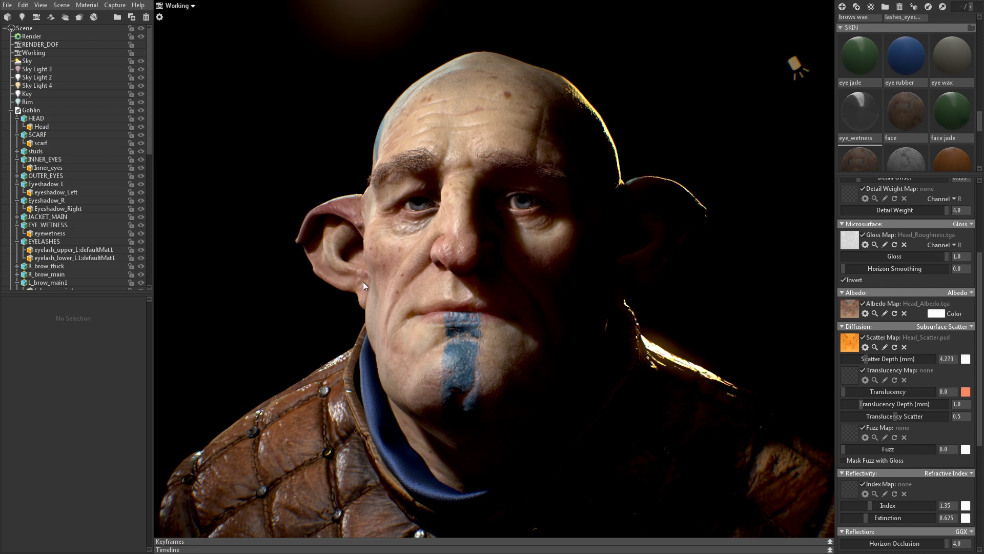
- Narrow the Key light's Shape Width
click(27, 93)
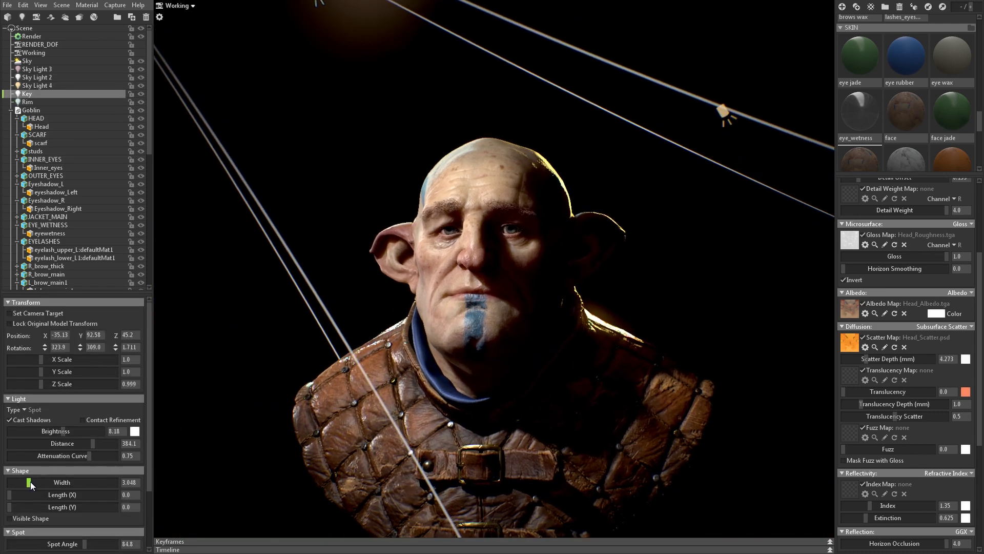
mouse_move(29, 482)
mouse_down()
mouse_move(9, 482)
mouse_move(42, 482)
mouse_move(26, 482)
mouse_up()
drag(653, 334, 625, 244)
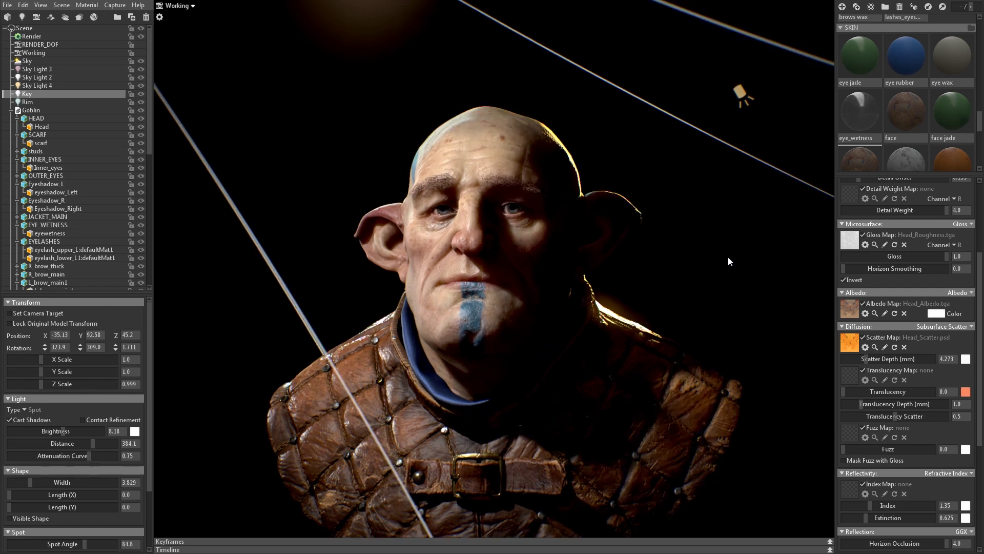
- Raise Translucency to 1.0 and Translucency Depth to 7.783 mm so the ears glow red
drag(843, 393, 945, 391)
mouse_move(861, 405)
mouse_down()
mouse_move(921, 405)
mouse_move(871, 404)
mouse_up()
click(761, 329)
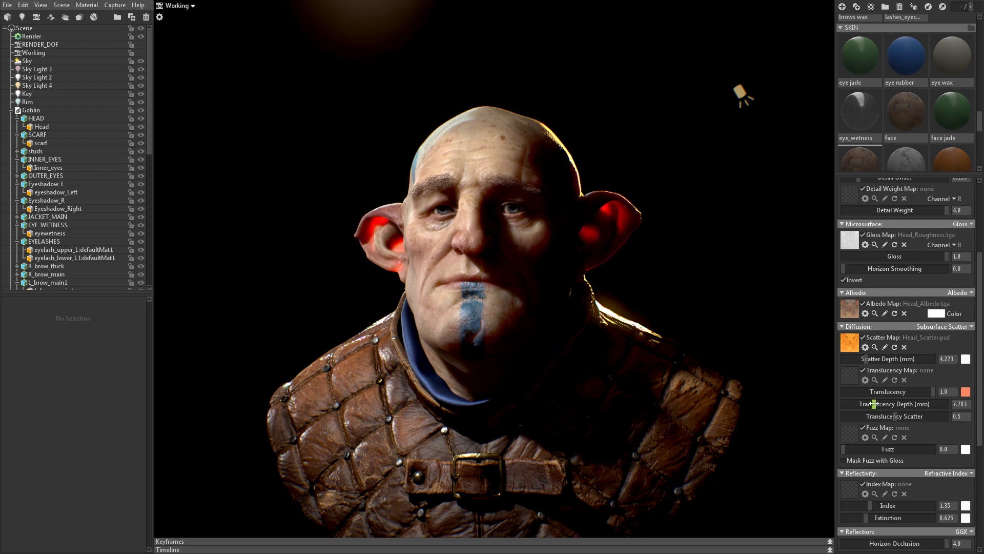
- Set Translucency Depth to 6.34 mm and, after trying green, keep a saturated orange-red translucency colour
drag(872, 404, 873, 403)
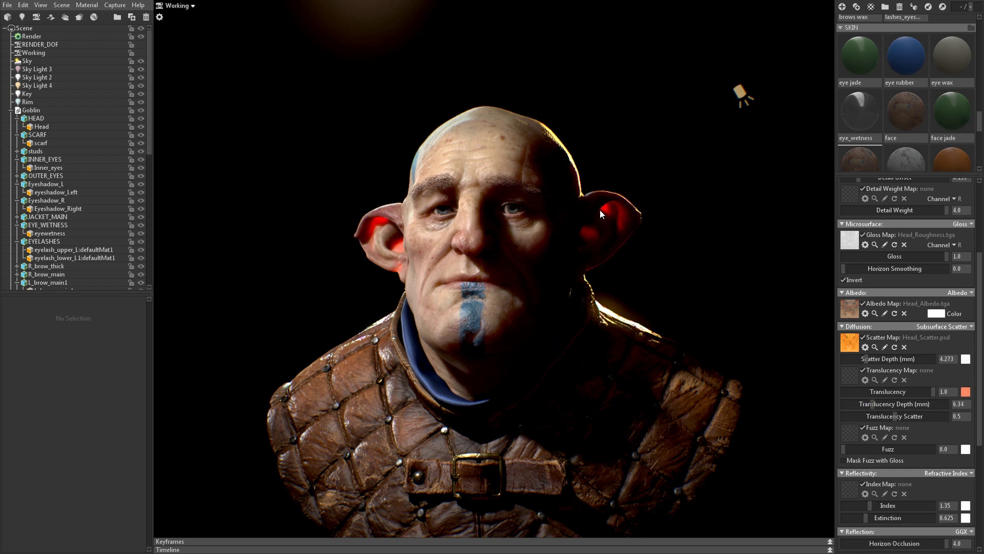
click(966, 392)
drag(302, 479, 302, 517)
click(364, 436)
drag(241, 416, 261, 420)
drag(315, 444, 314, 441)
mouse_move(266, 419)
mouse_down()
mouse_move(246, 423)
mouse_move(259, 421)
mouse_up()
- Cancel the translucency colour edit, then preview purple, blue and cyan Sky Light 4 colours without keeping them
click(395, 438)
click(740, 91)
click(134, 432)
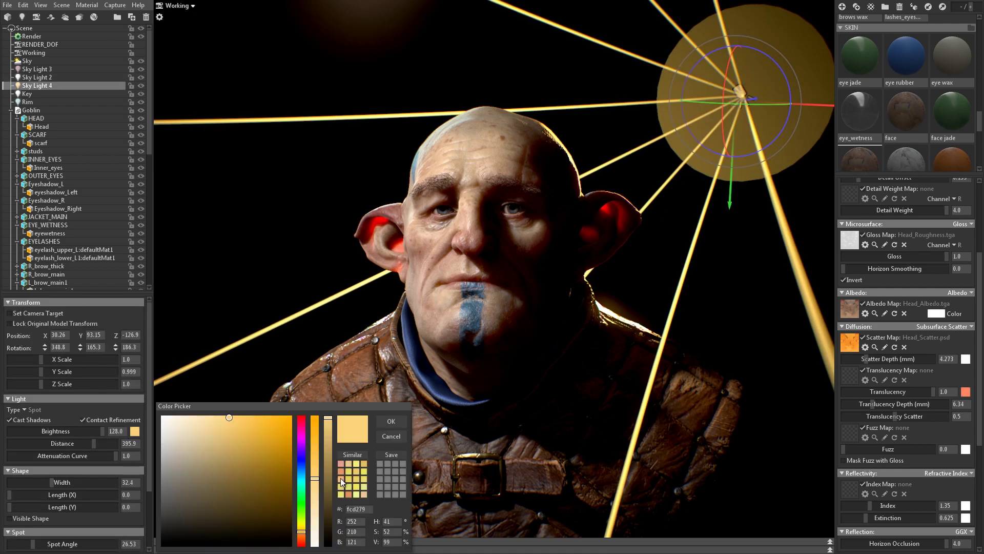
drag(304, 496, 305, 453)
drag(229, 419, 265, 426)
drag(302, 462, 290, 488)
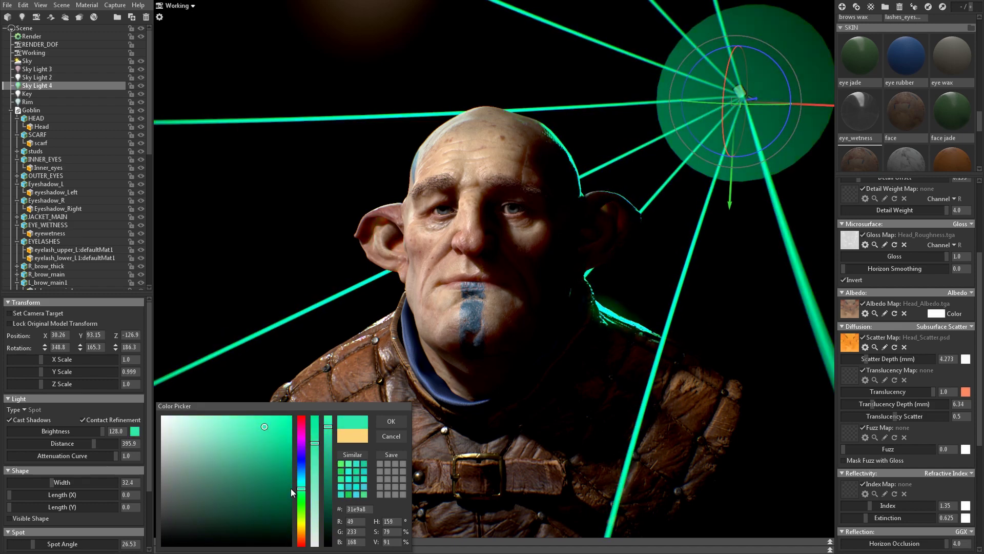
click(393, 440)
click(648, 278)
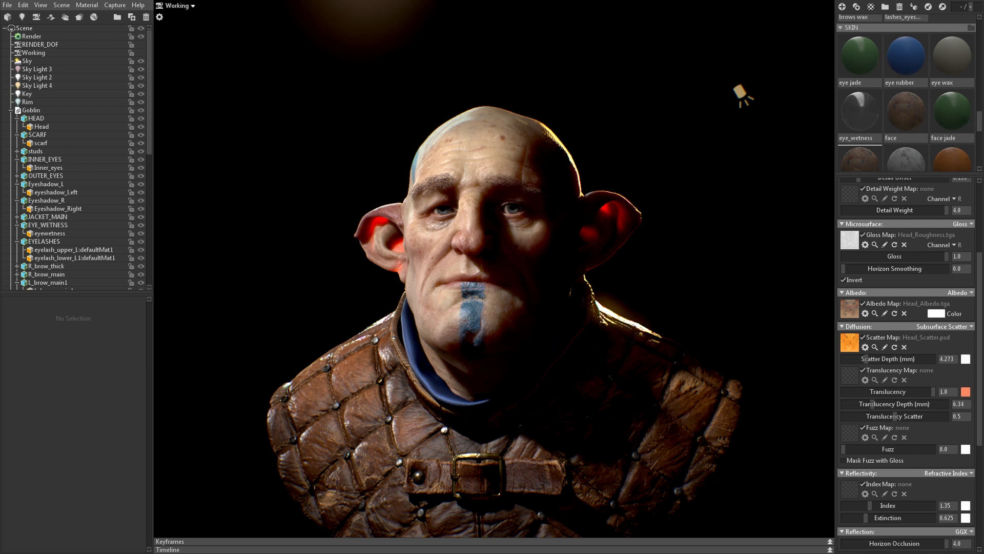
- Assign Head_Translucency.tga as the translucency map and review it in Photoshop
drag(852, 378, 852, 378)
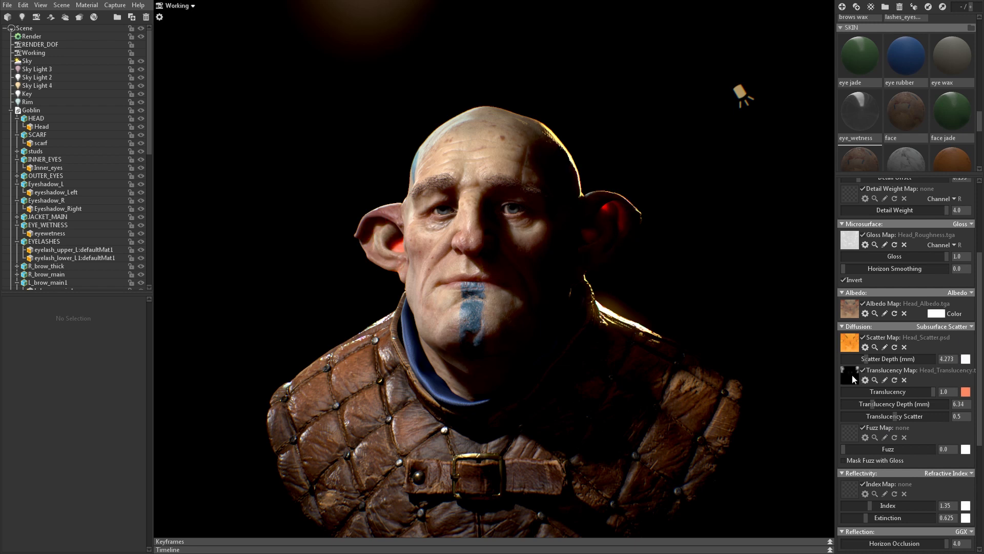
click(885, 379)
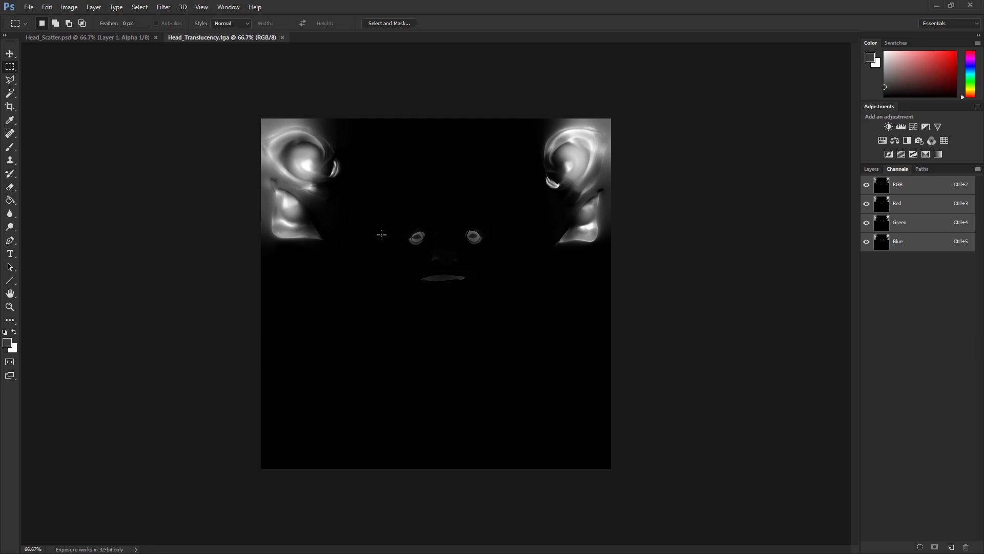
key(alt+Tab)
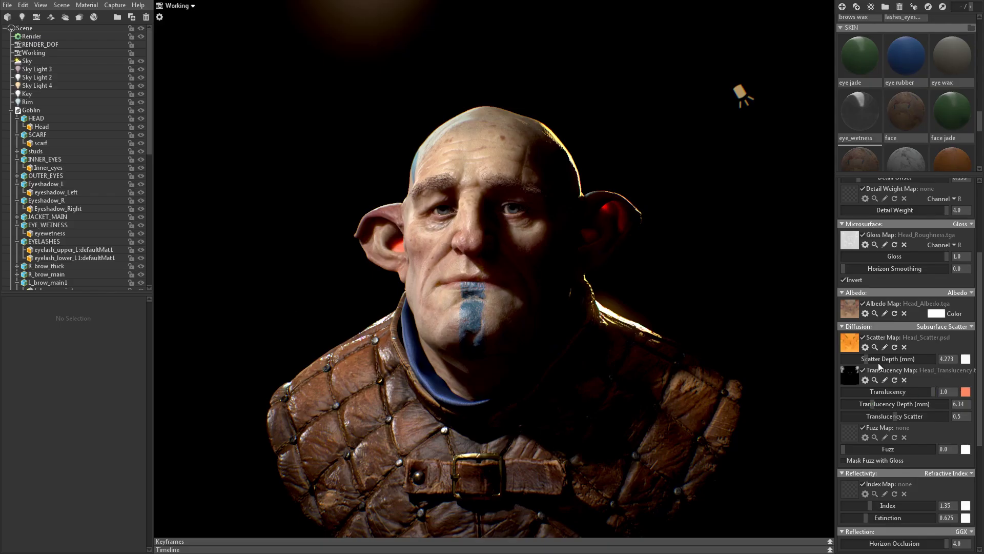
- Set Translucency Depth to 53.17 mm, move Sky Light 4 above the head, and raise Translucency Scatter to 0.945
drag(873, 405, 885, 405)
drag(912, 404, 894, 403)
click(741, 95)
drag(742, 97, 670, 110)
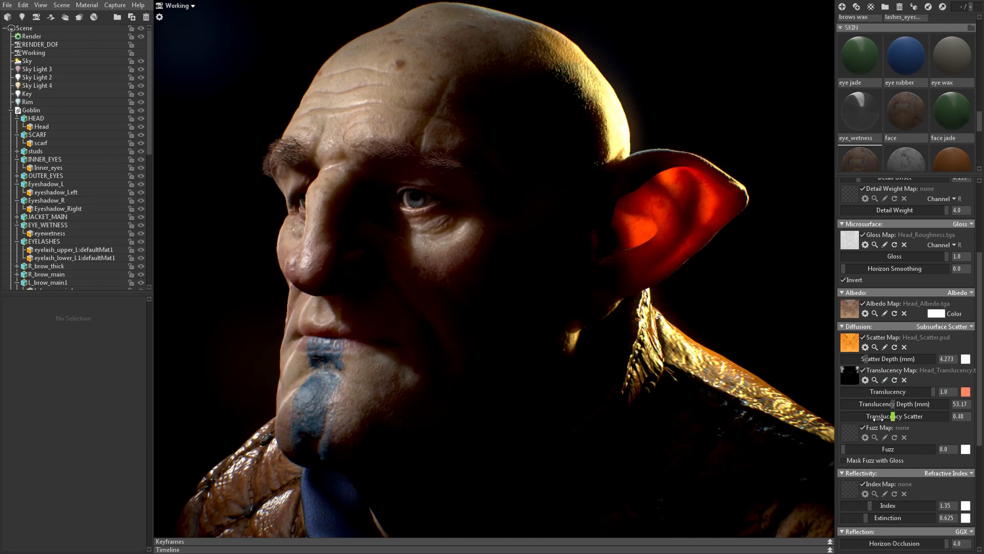
mouse_move(878, 417)
mouse_down()
mouse_move(843, 418)
mouse_move(943, 416)
mouse_move(854, 421)
mouse_move(871, 421)
mouse_up()
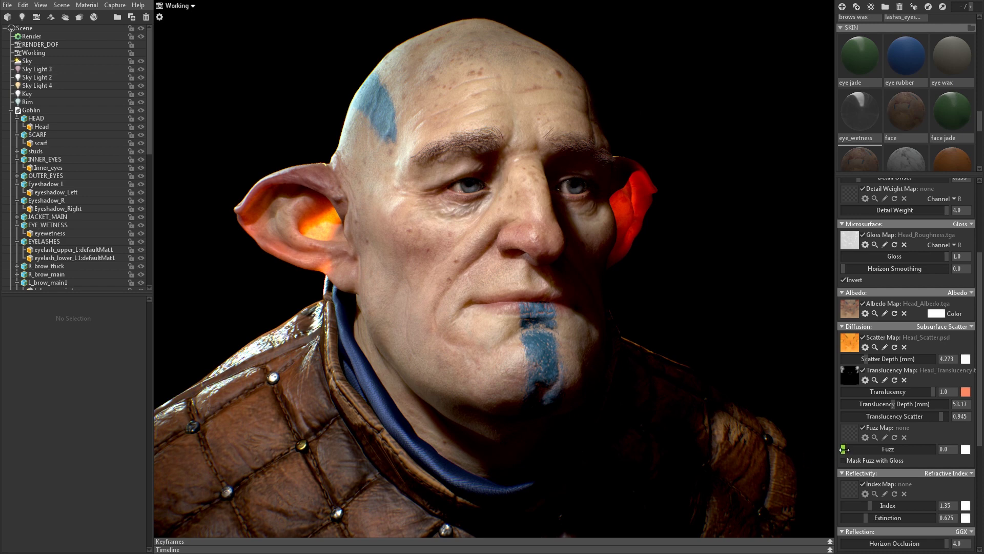
- Set Fuzz to 1.0 and load fuzz.psd as the fuzz map, reviewing it in Photoshop
drag(847, 447, 938, 449)
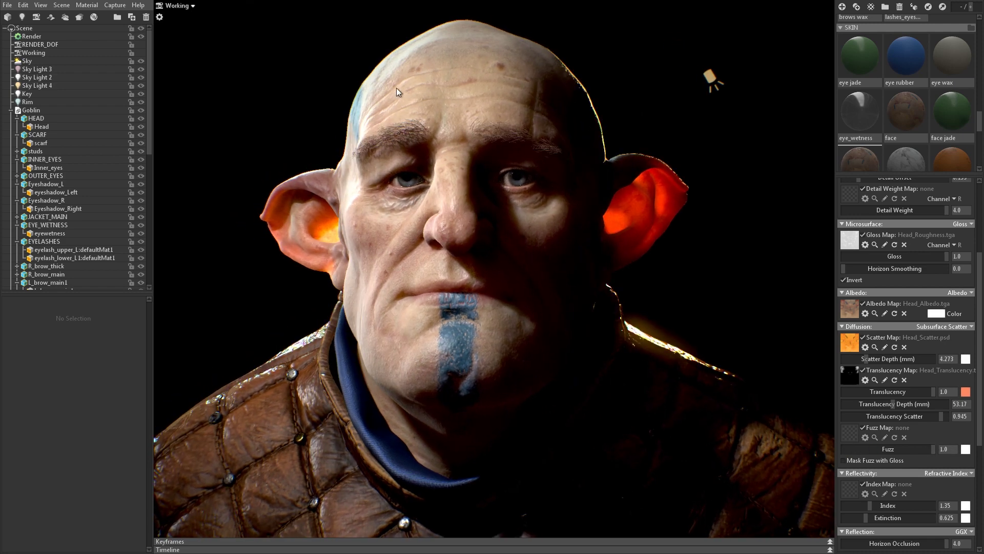
mouse_move(417, 350)
mouse_down()
mouse_move(380, 350)
mouse_move(429, 355)
mouse_up()
scroll(415, 338, up, 3)
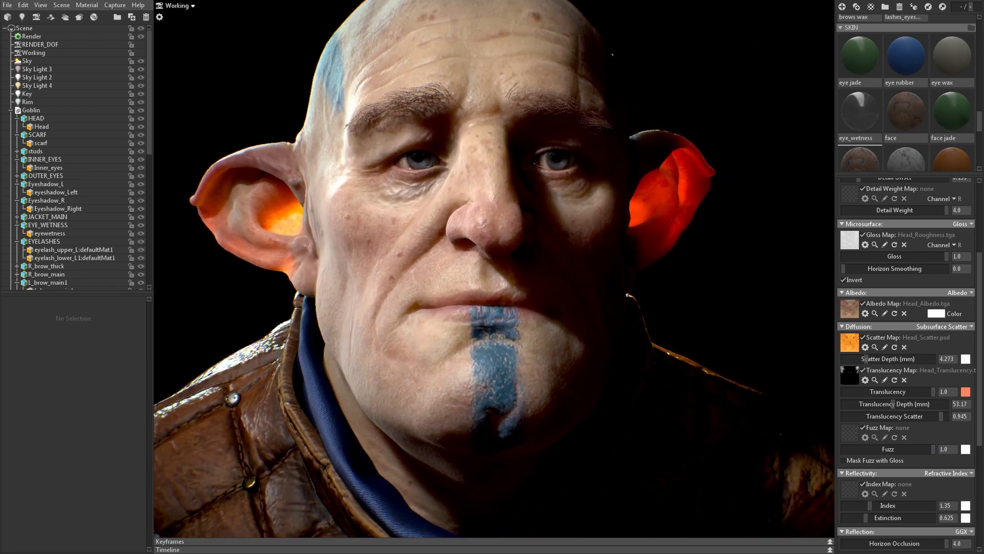
drag(851, 442, 850, 435)
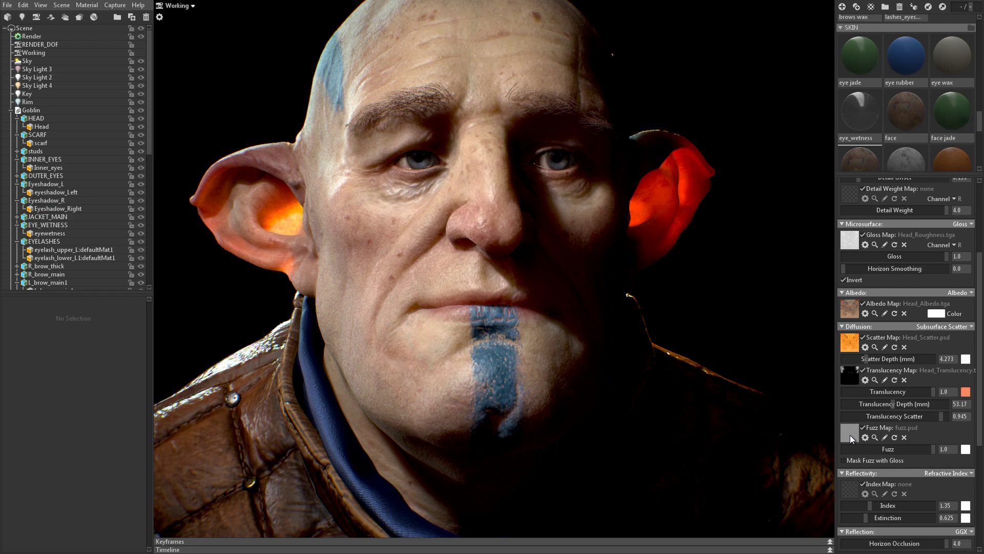
click(878, 437)
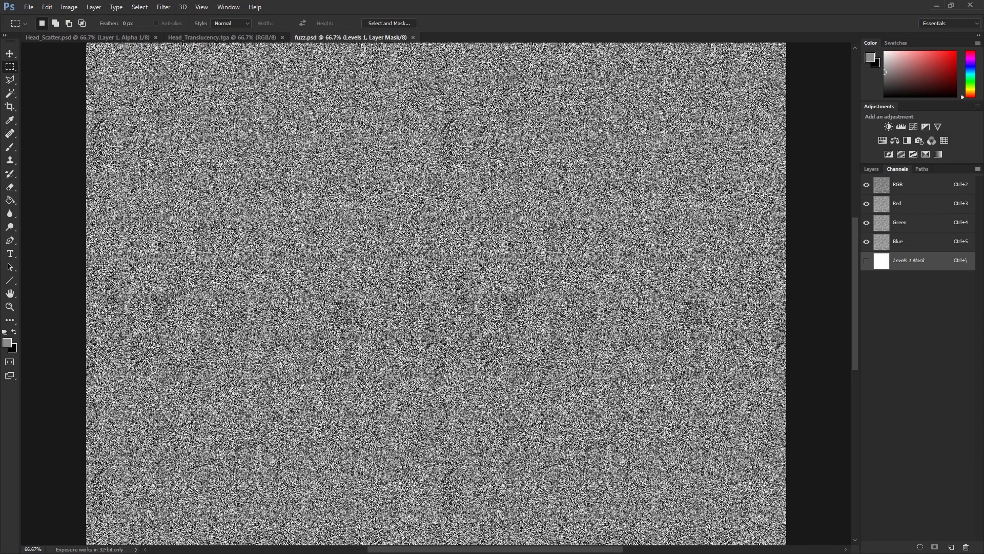
key(alt)
key(alt+Tab)
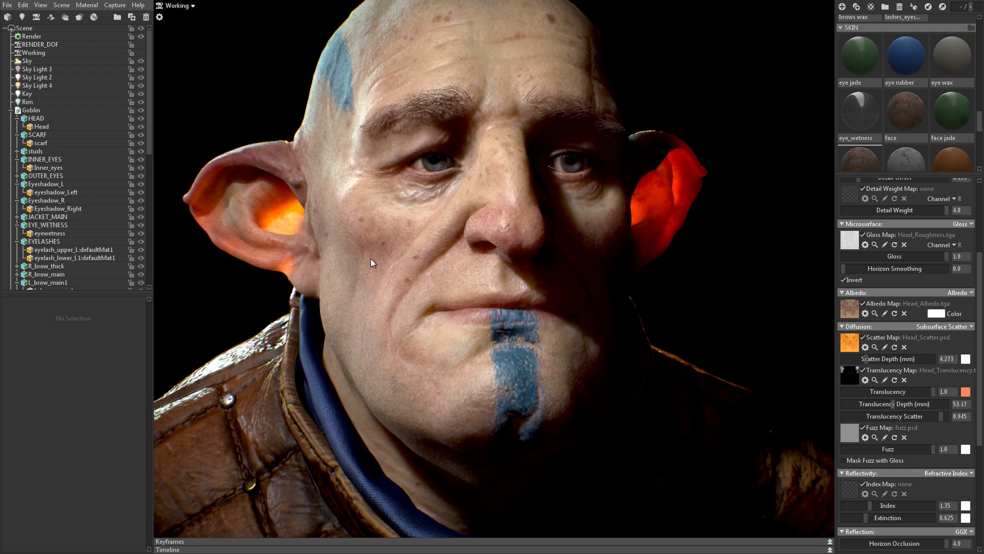
- Keep the fuzz colour white after trying teal and purple, enable Mask Fuzz with Gloss, and lower Fuzz to 0.505
click(965, 449)
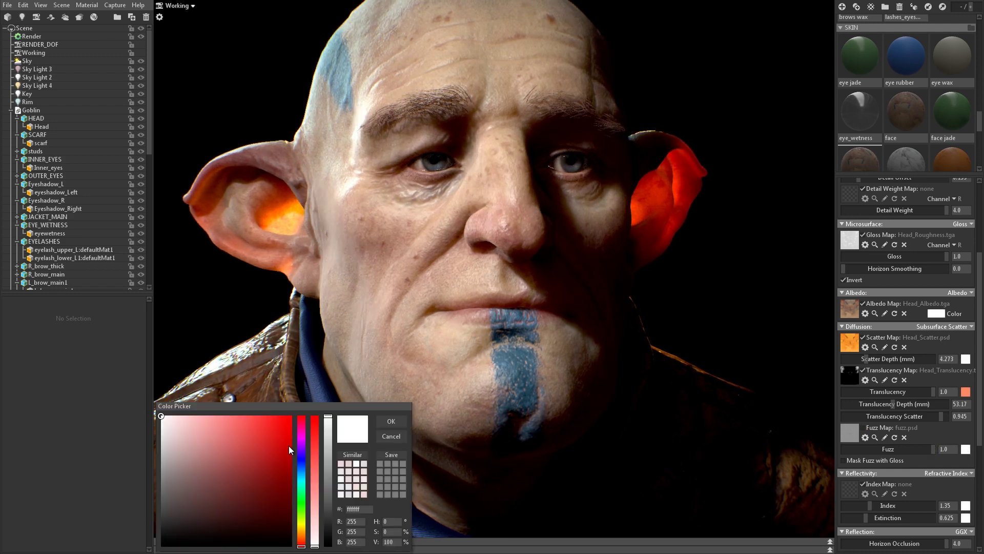
mouse_move(293, 522)
mouse_down()
mouse_move(235, 449)
mouse_move(334, 415)
mouse_up()
drag(301, 508, 299, 444)
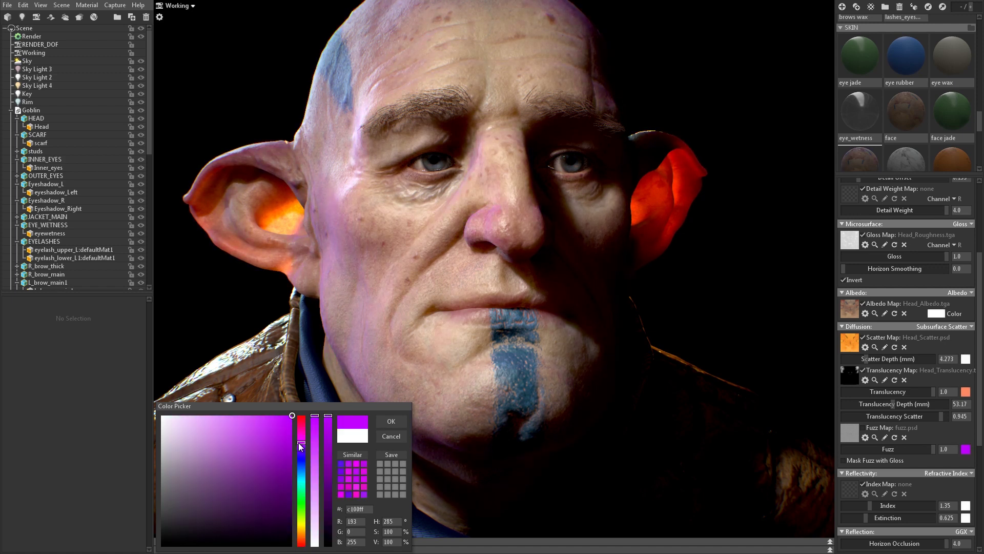
click(398, 437)
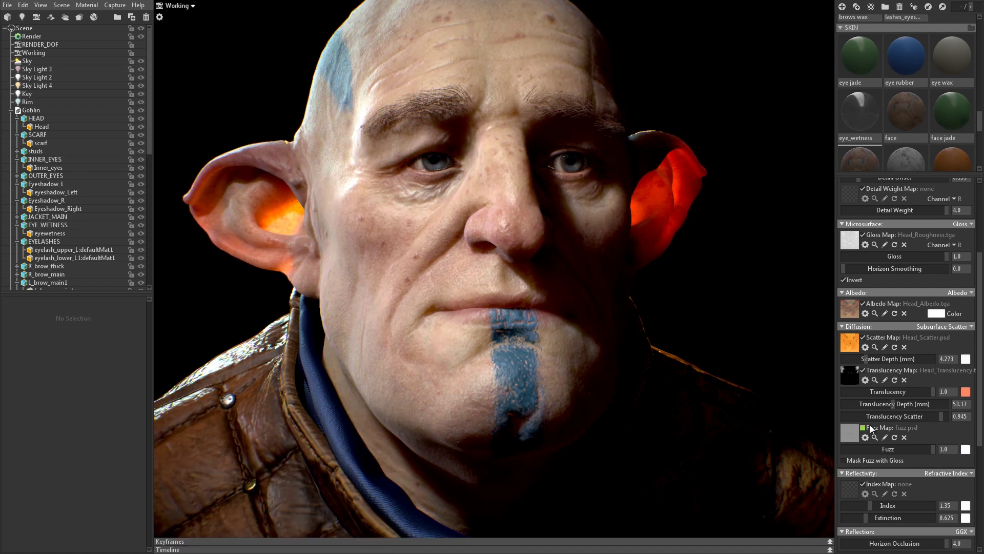
click(843, 460)
mouse_move(513, 374)
mouse_down()
mouse_move(414, 356)
mouse_move(524, 391)
mouse_move(508, 389)
mouse_up()
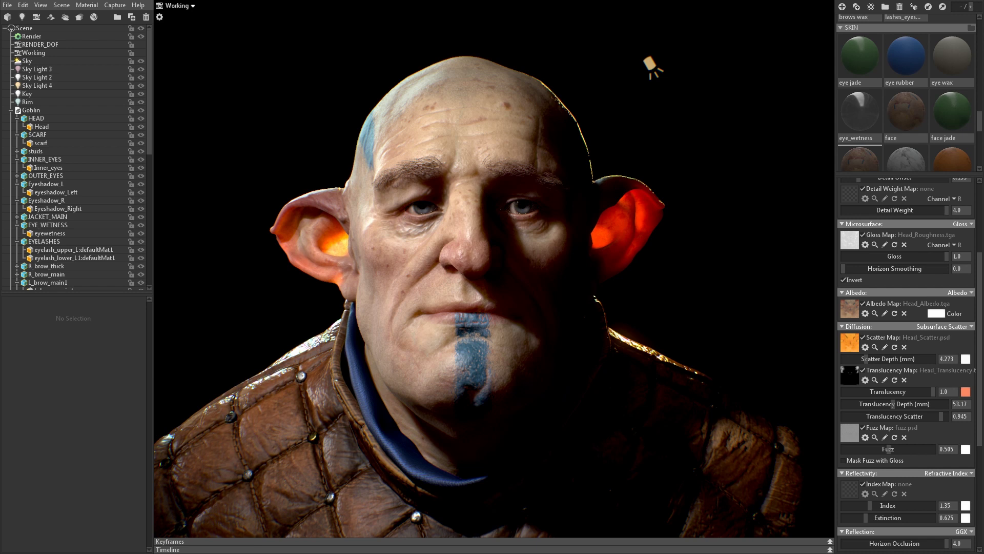
- Collapse the Goblin groups and cycle the bust through marble, plastic, rubber and jade variants
click(10, 111)
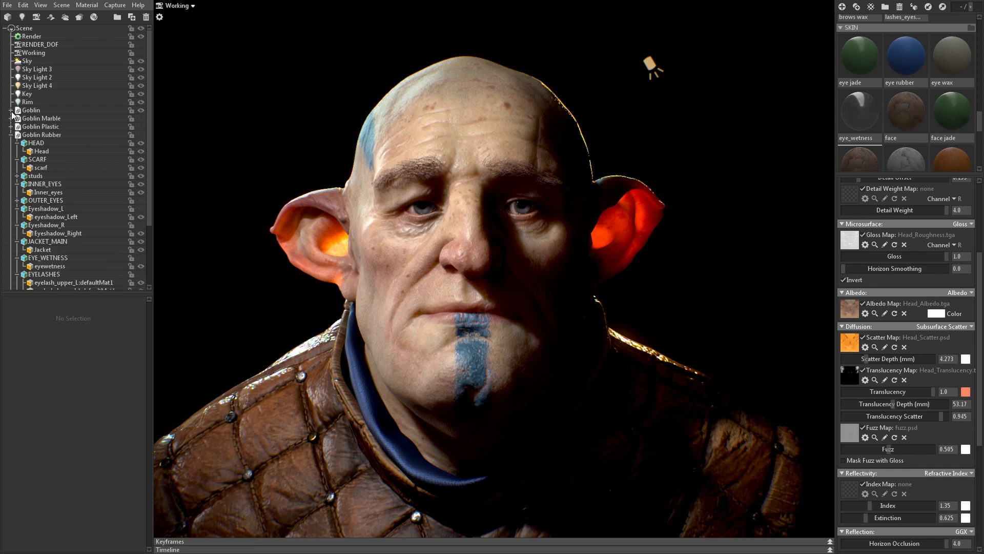
click(11, 135)
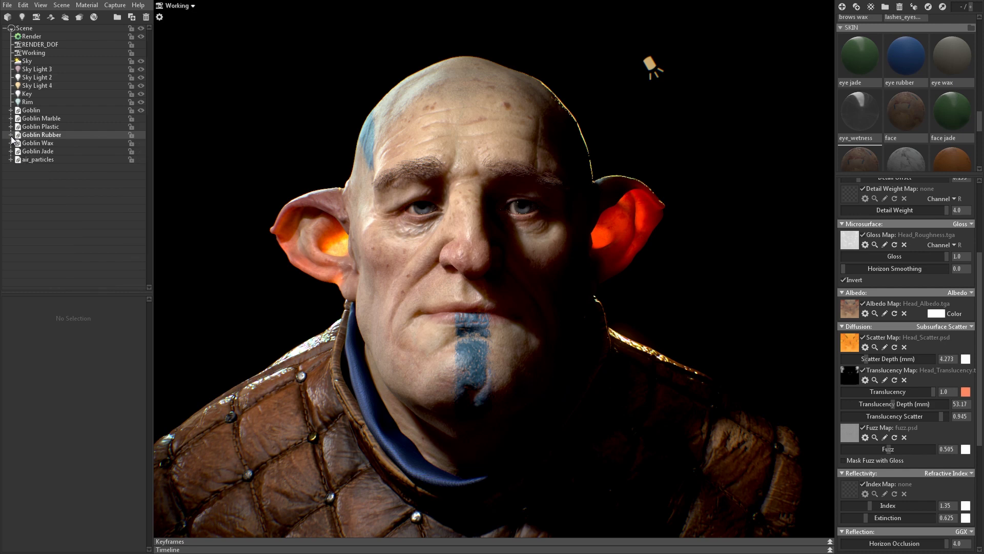
click(141, 118)
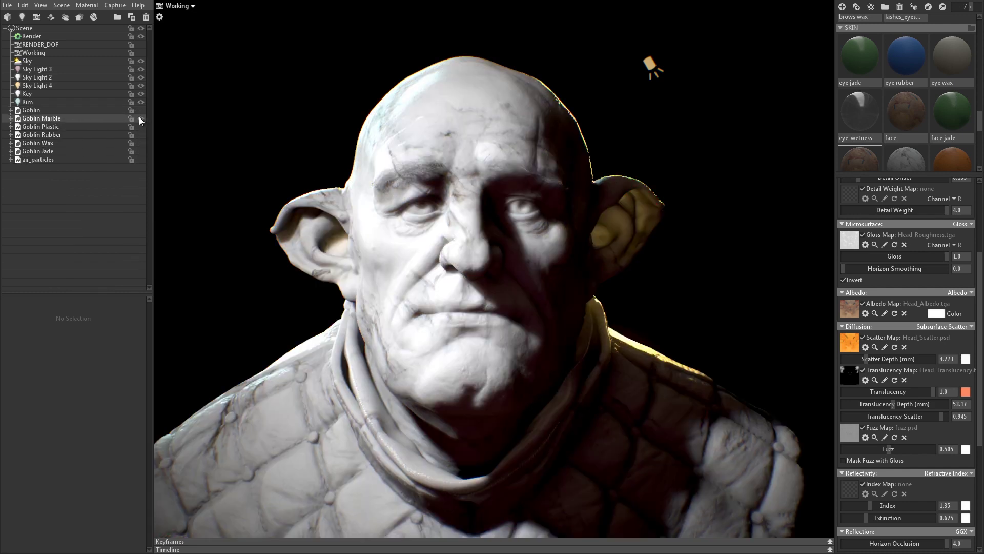
click(141, 127)
click(140, 134)
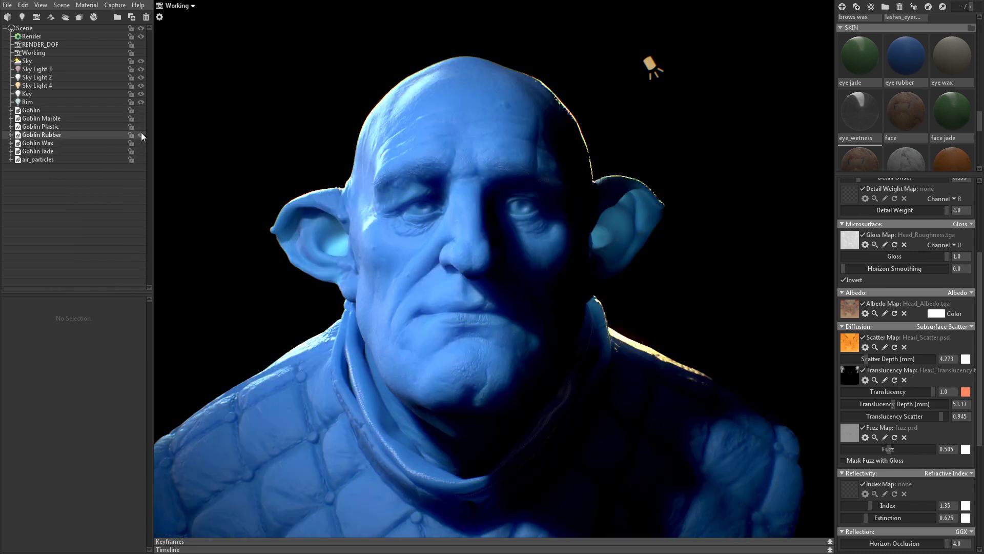
click(141, 151)
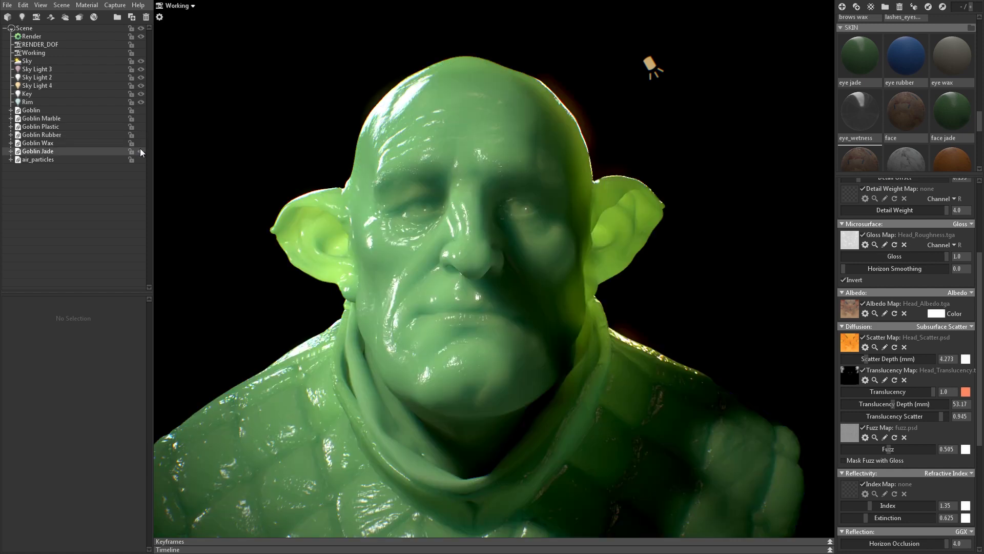
- Show the Goblin Wax variant, select its head and raise scatter depth to 4.666 mm
click(141, 143)
click(519, 264)
drag(864, 359, 866, 358)
- Check the wax scatter and translucency colours unchanged, then view milkmask.psd in Photoshop
click(965, 359)
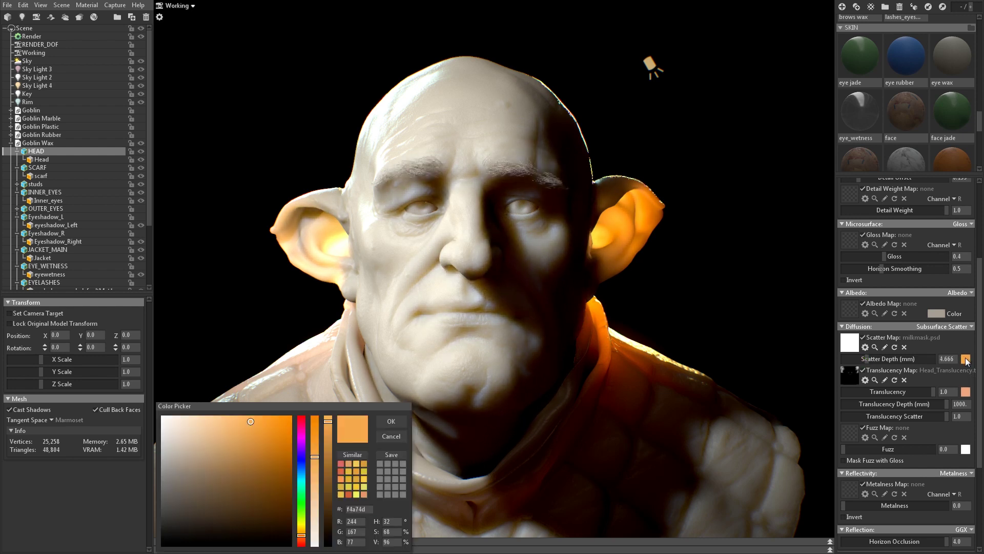
click(385, 436)
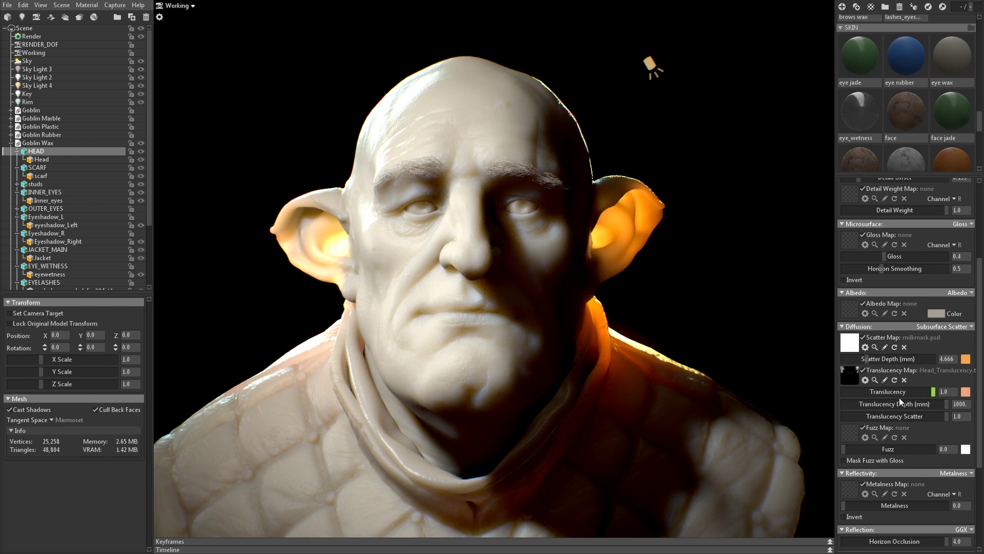
click(965, 392)
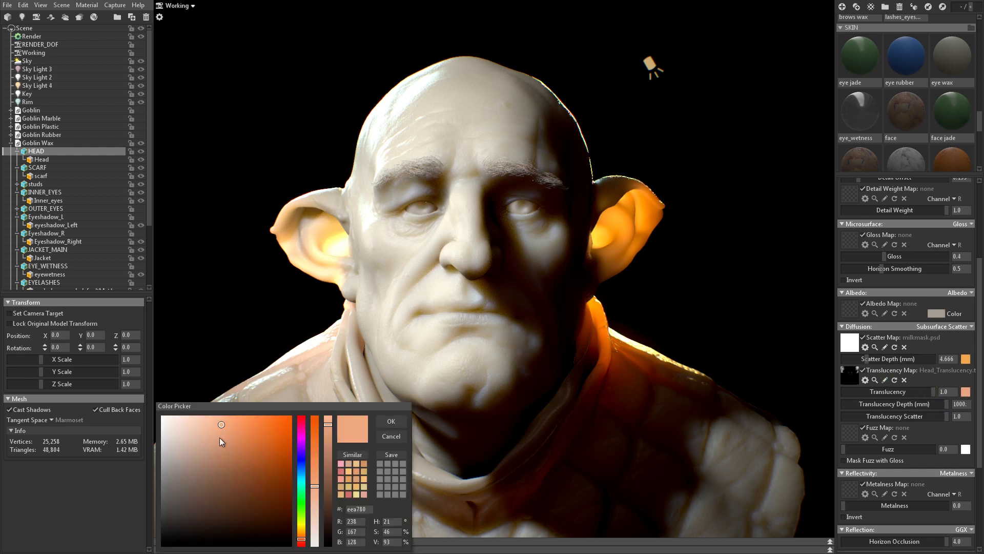
click(396, 438)
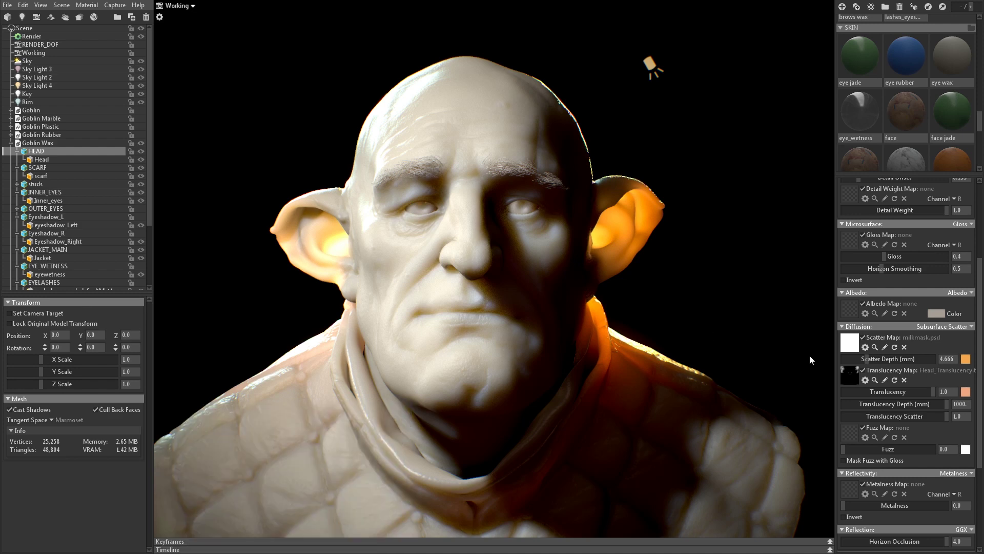
click(885, 348)
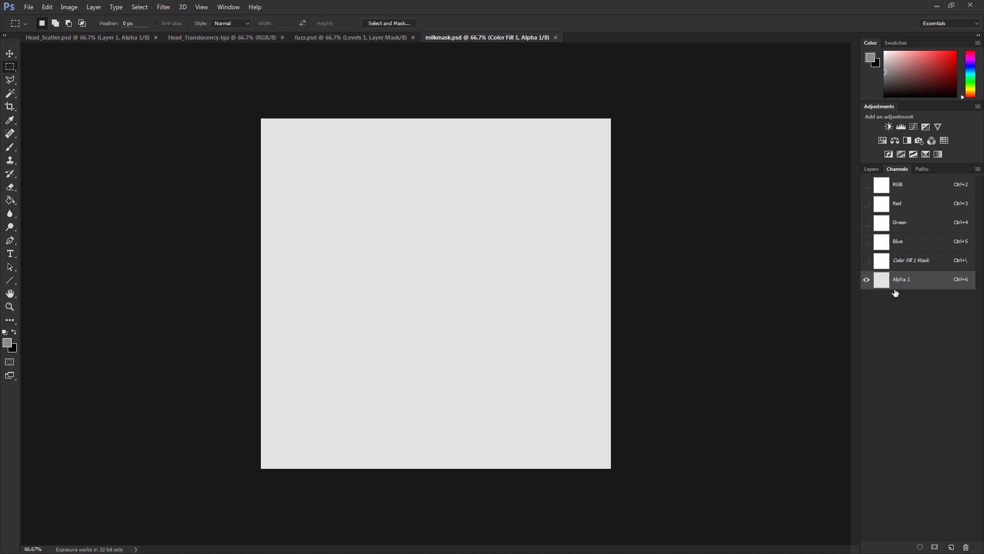
key(alt+Tab)
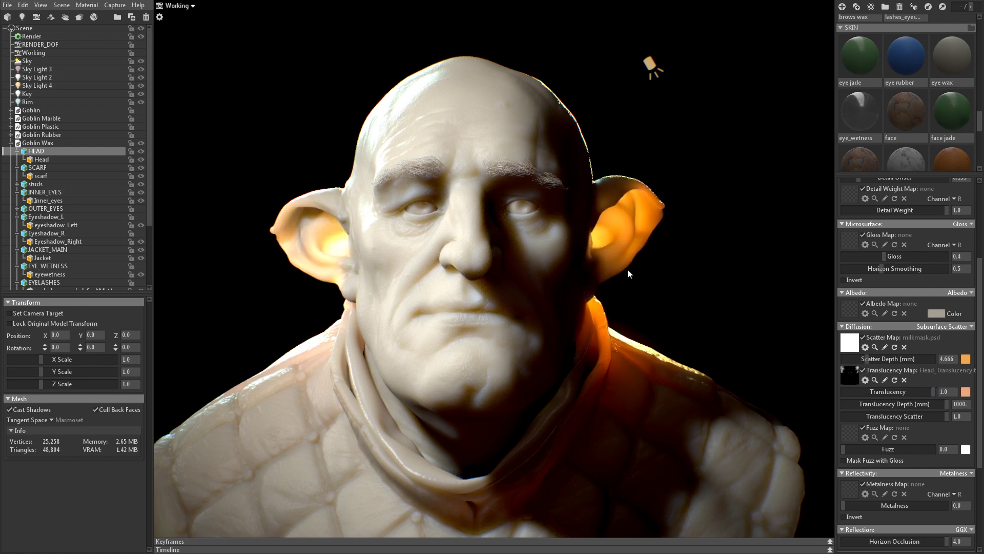
- Toggle the translucency map off and on, then show Goblin Jade and select its head
click(863, 370)
click(863, 370)
click(11, 143)
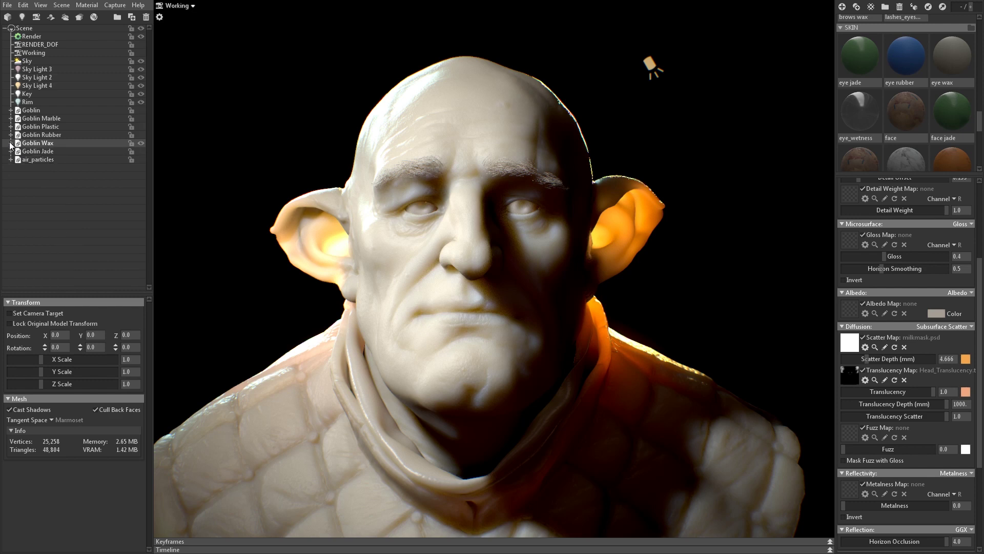
click(141, 143)
click(141, 152)
click(534, 250)
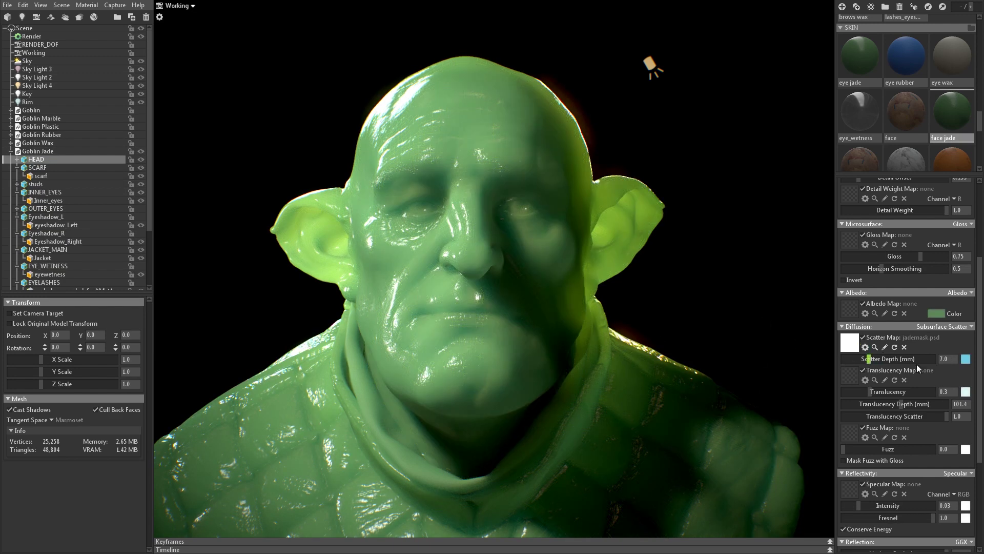
click(938, 359)
click(884, 347)
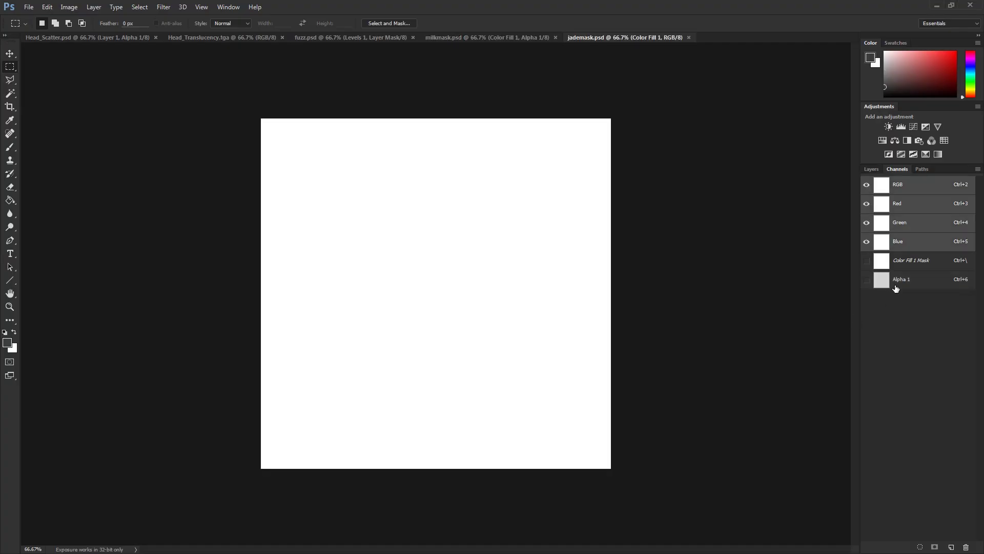
key(alt+Tab)
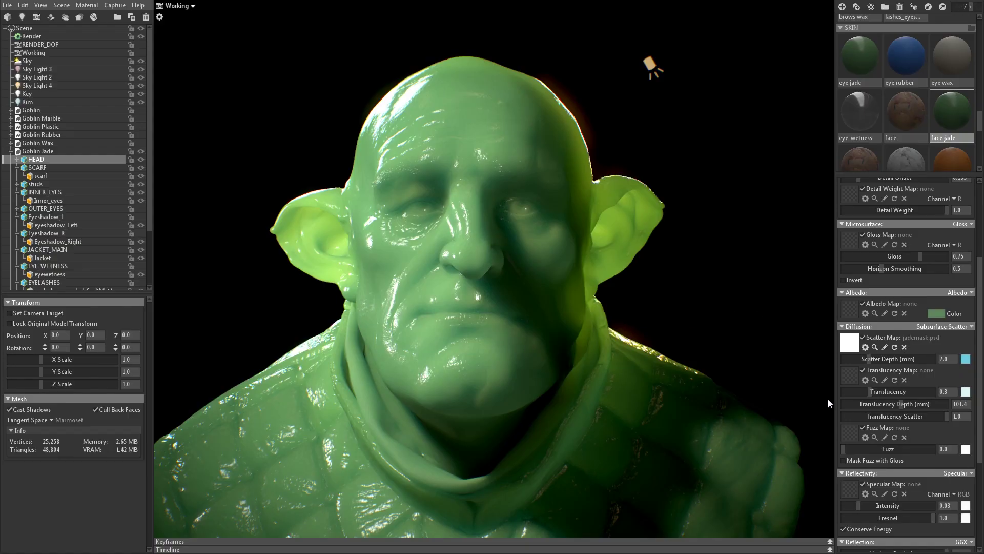
- Lower the jade Translucency to 0.102
mouse_move(872, 392)
mouse_down()
mouse_move(844, 392)
mouse_move(909, 406)
mouse_up()
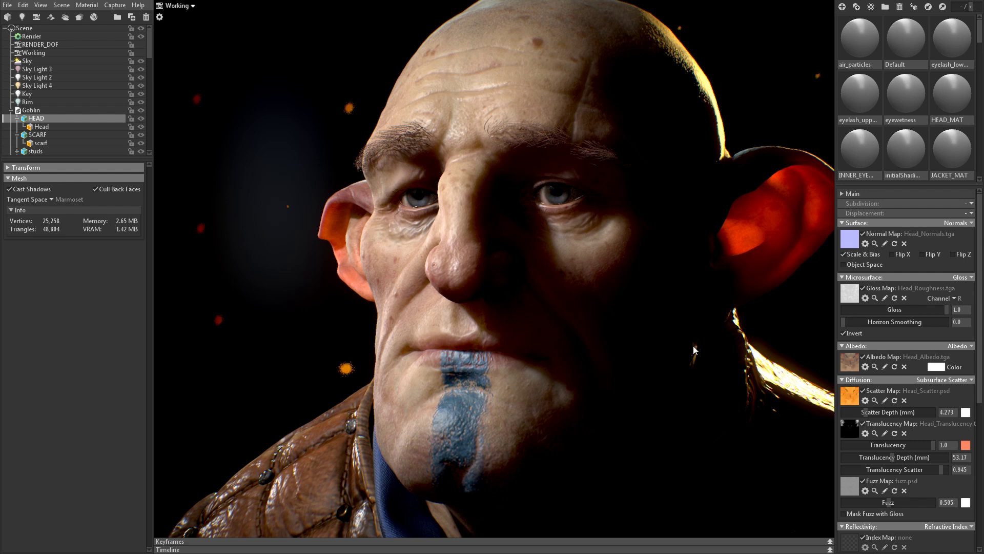
- Switch the Surface mode to Detail Normals with a Detail Weight of 16
click(971, 223)
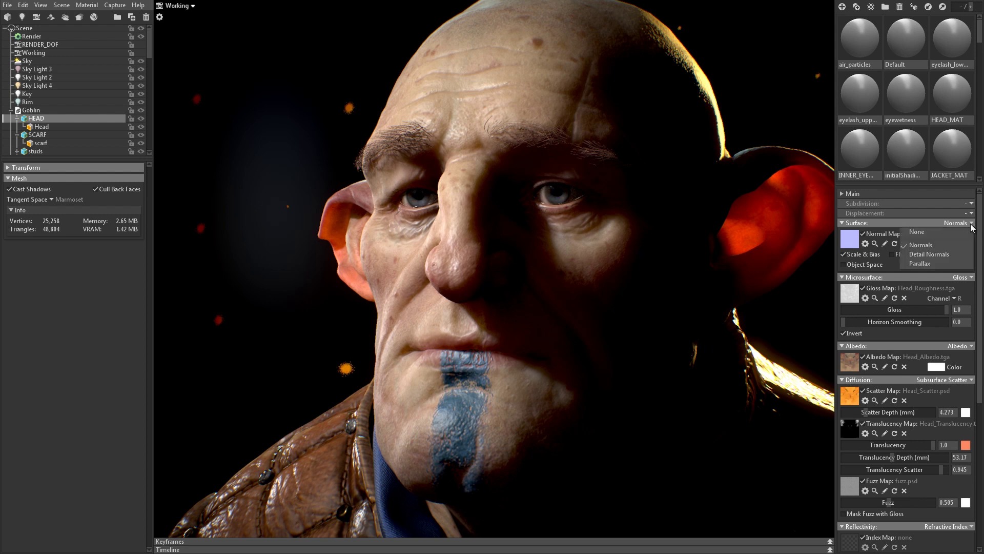
click(948, 255)
click(960, 351)
text(16)
key(Return)
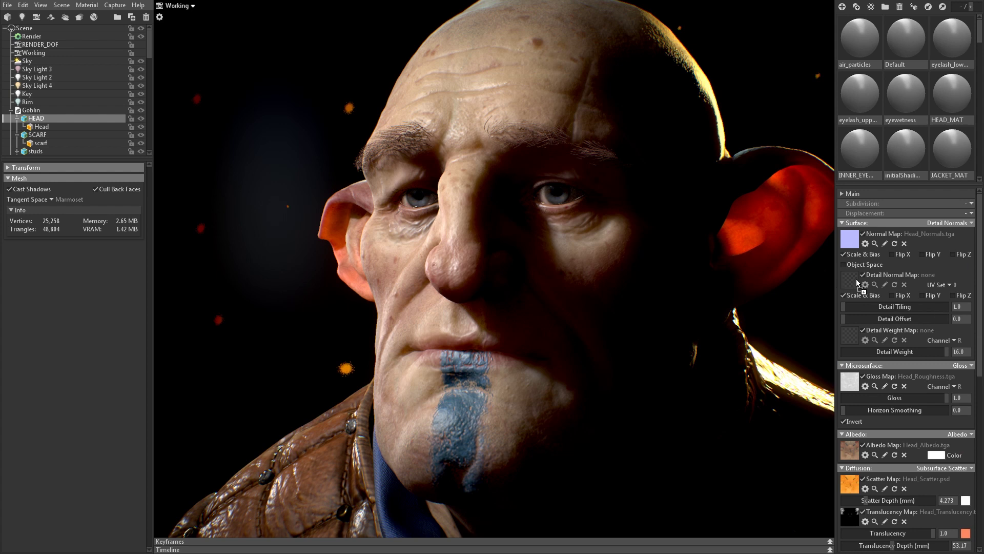
- Load the Skin_detailmap detail normal with tiling 13.42 and offset 0.188
drag(854, 282, 863, 319)
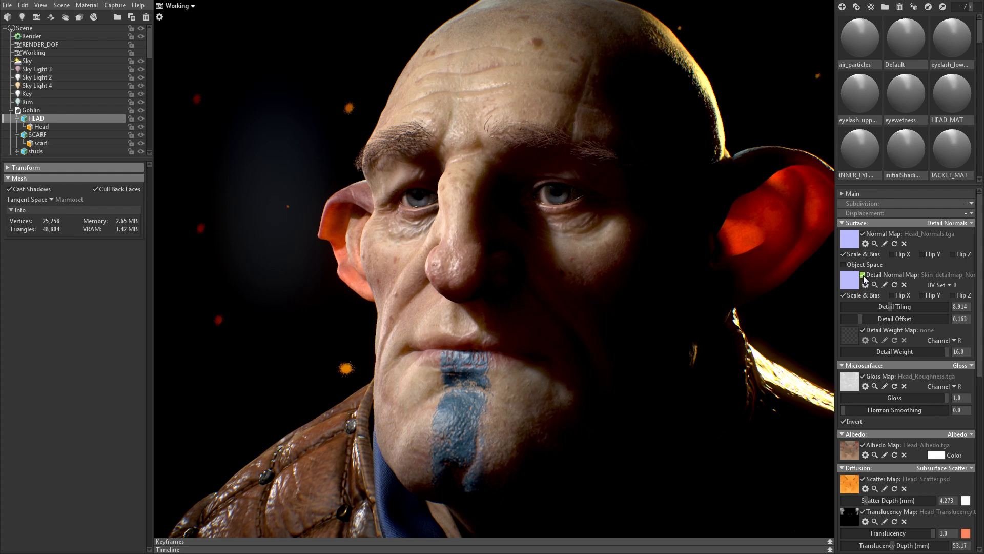
drag(890, 306, 901, 307)
drag(861, 319, 862, 319)
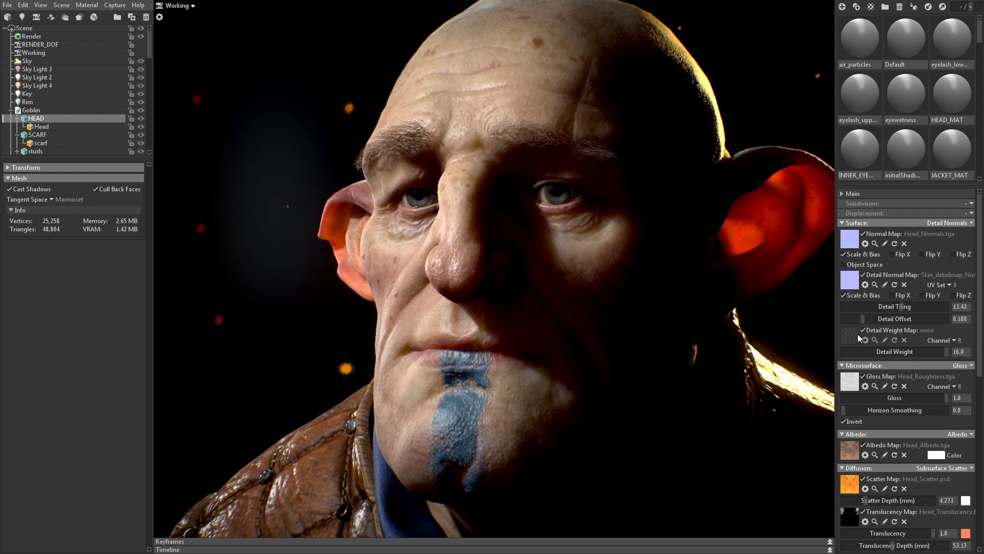